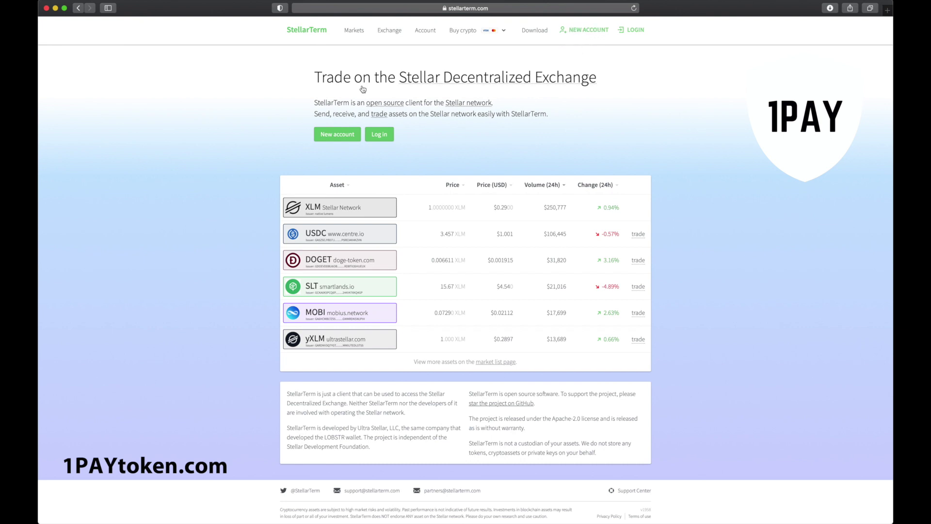
Generate a new Stellar account, copying its secret key and confirming that it is backed up in a safe place.
click(584, 33)
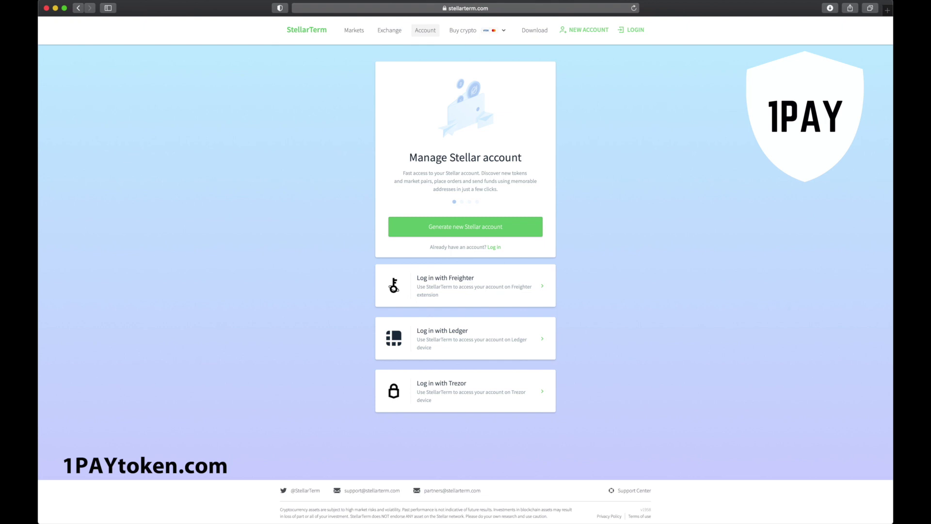
click(464, 228)
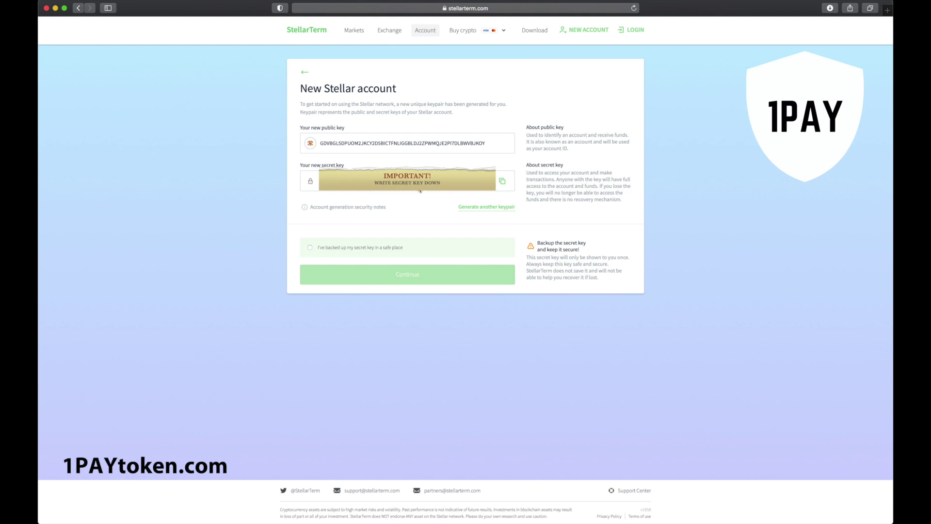
click(504, 183)
click(503, 183)
click(310, 248)
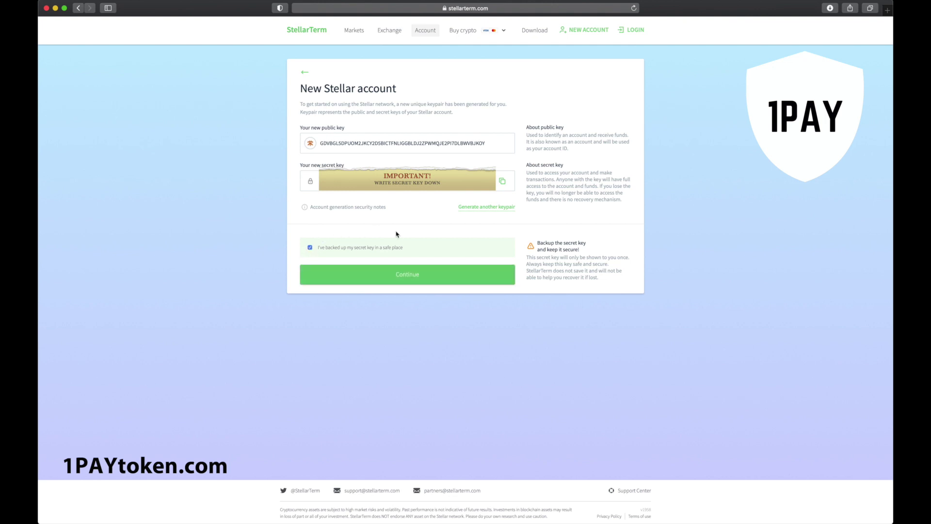
click(419, 277)
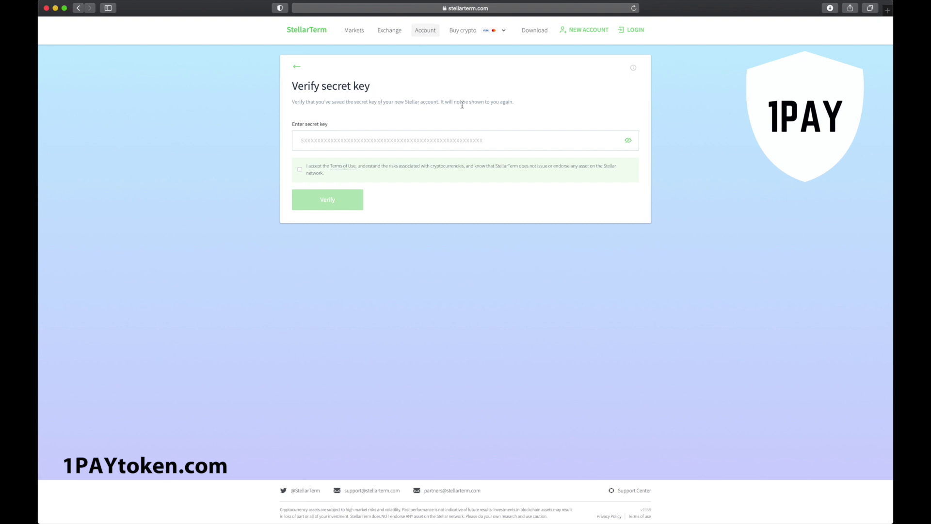
Verify the new account by pasting its secret key and accepting the Terms of Use.
click(308, 141)
key(super+v)
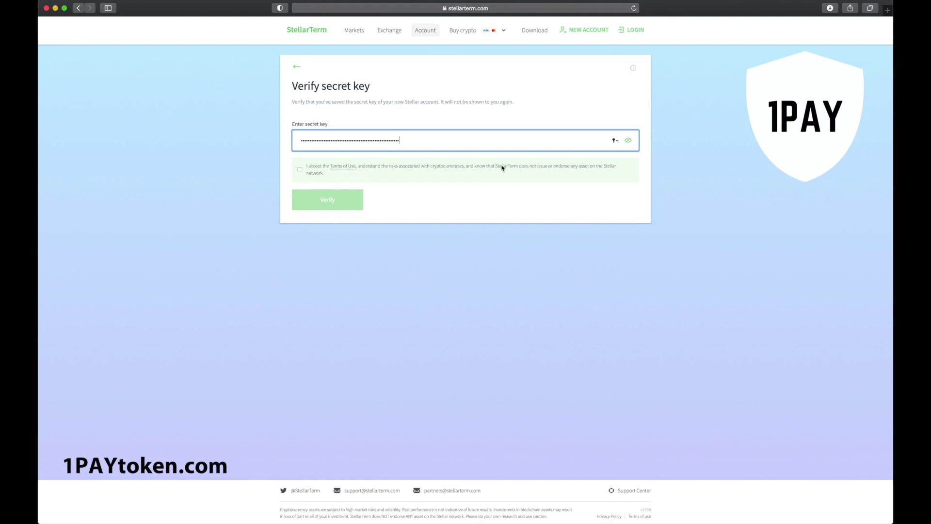
click(300, 170)
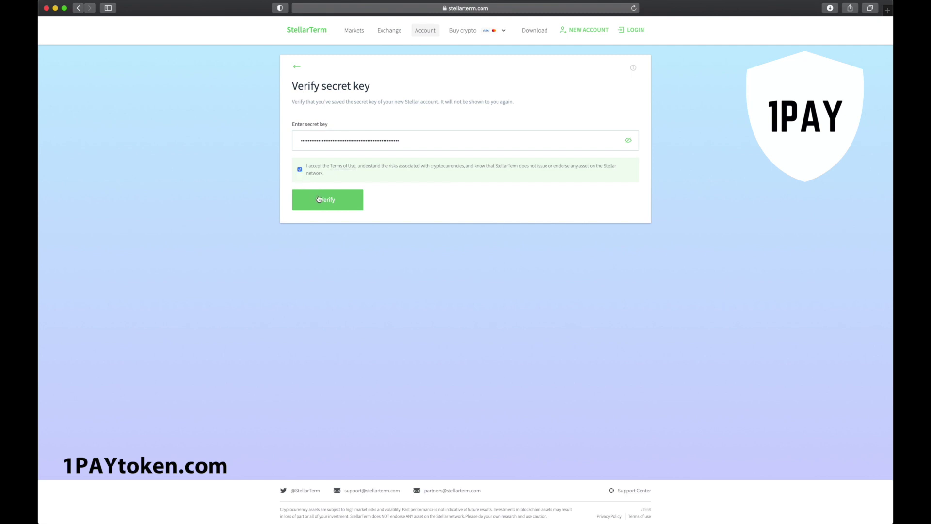
click(326, 207)
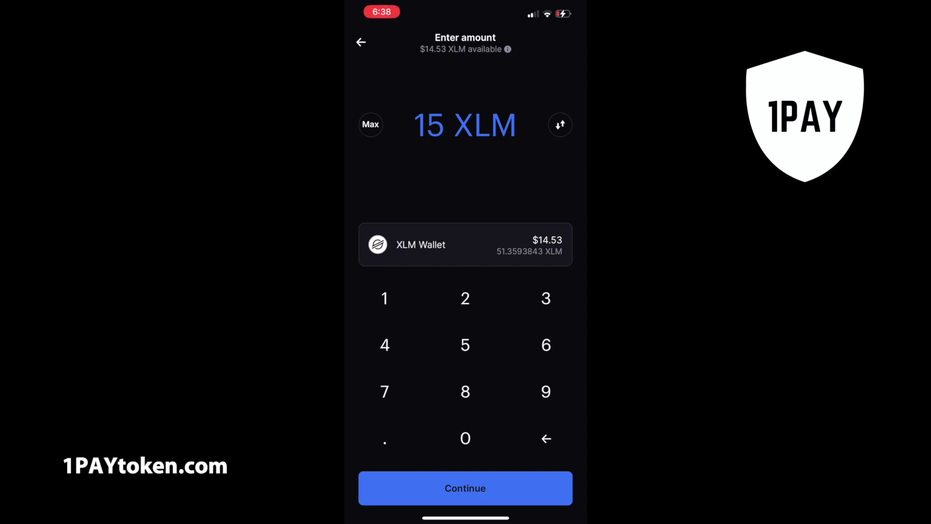
In the Coinbase mobile app, address a 15 XLM transfer to the new wallet by scanning its QR code, without viewing contacts.
click(466, 488)
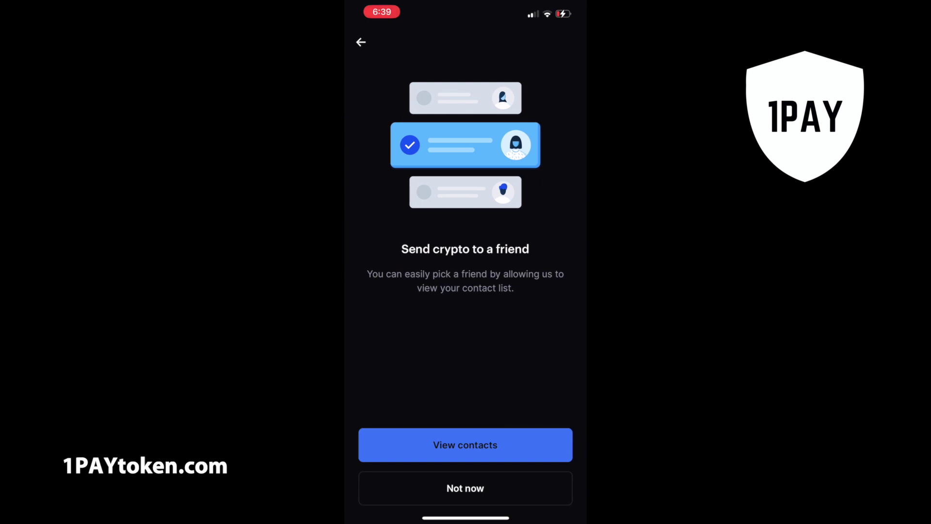
click(466, 488)
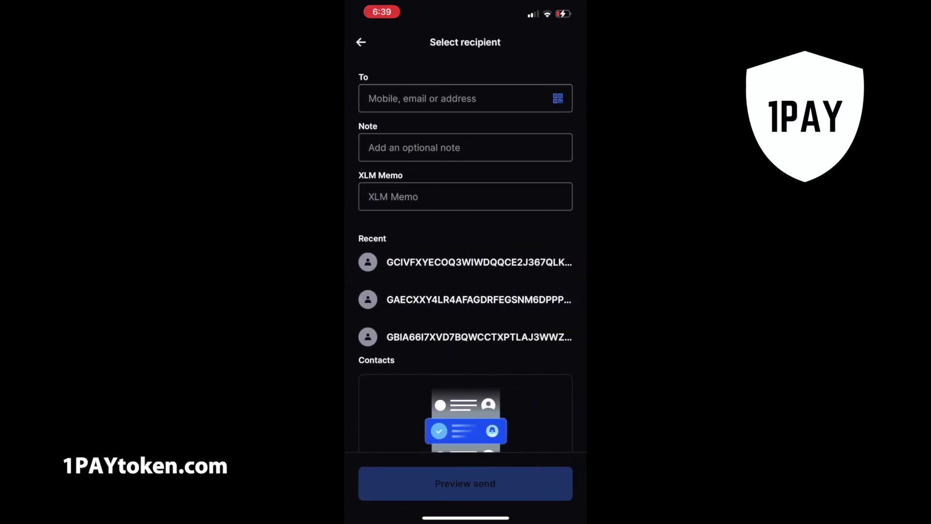
click(558, 98)
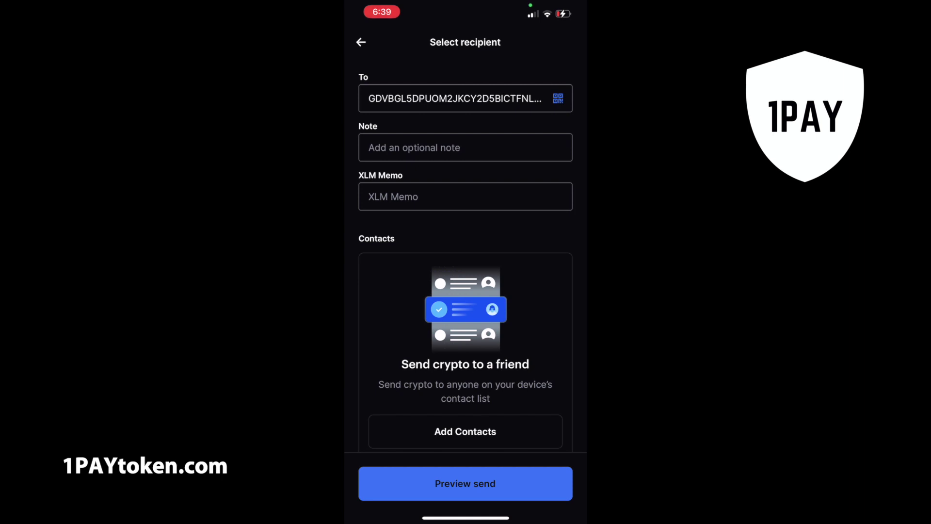
Add the note "Xlm" and the XLM memo "xlm" to the transfer and send it.
click(466, 148)
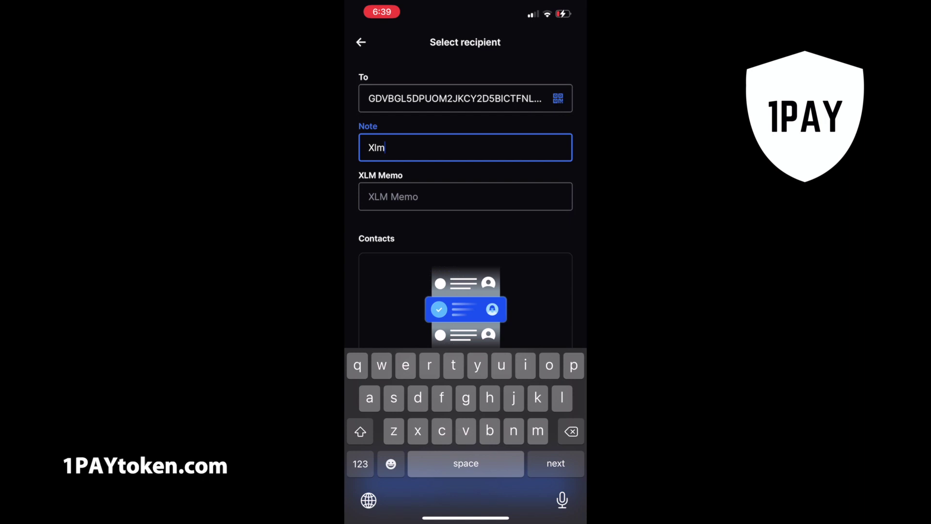
click(466, 197)
text(xlm)
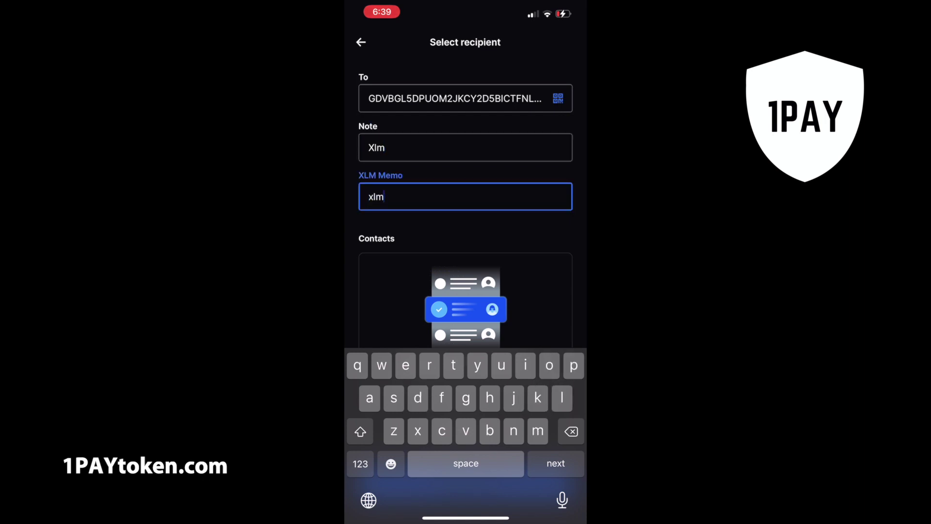
key(Return)
click(466, 483)
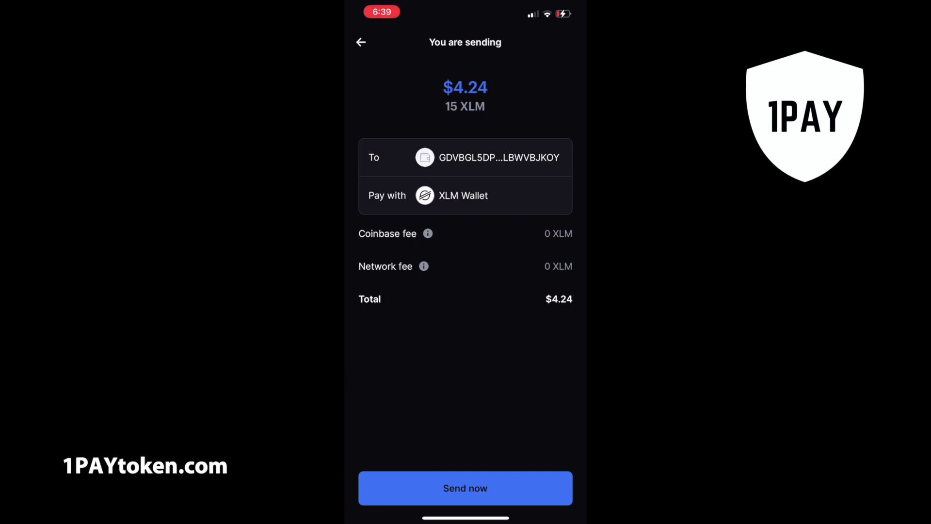
click(465, 488)
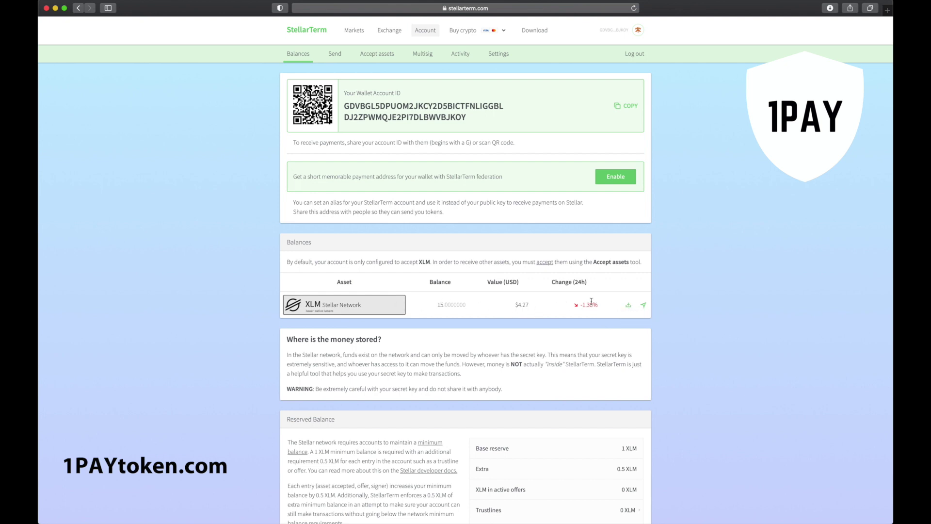
Back in StellarTerm, review the account's balances and reserve details, plus its payment, asset acceptance and multisignature pages.
scroll(306, 343, down, 3)
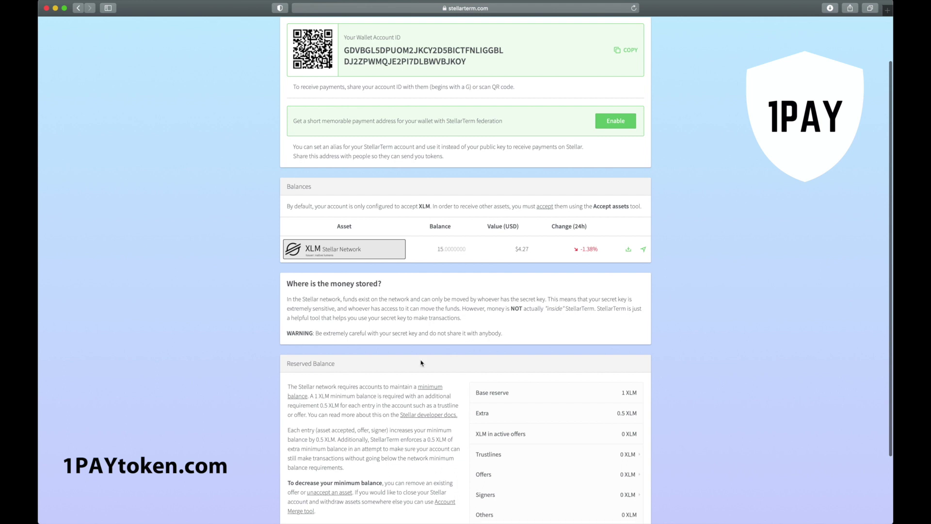
scroll(421, 363, down, 2)
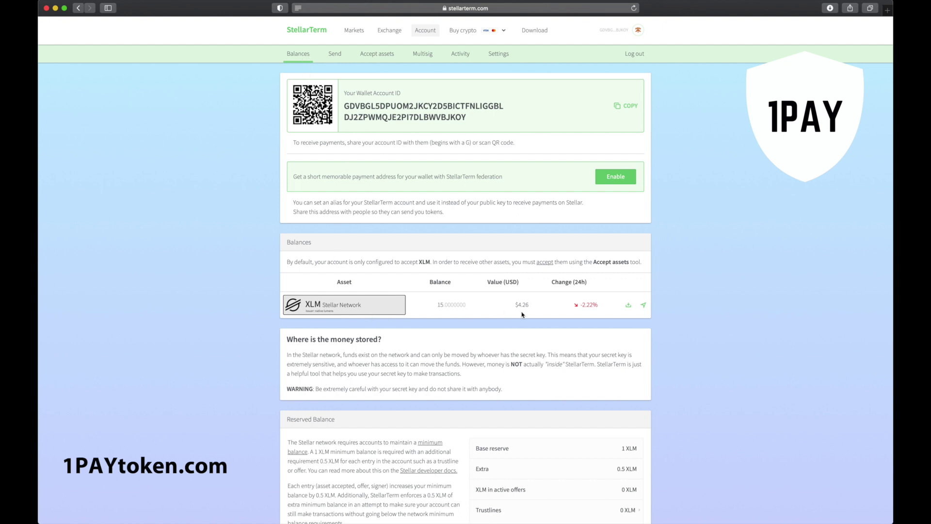
click(335, 54)
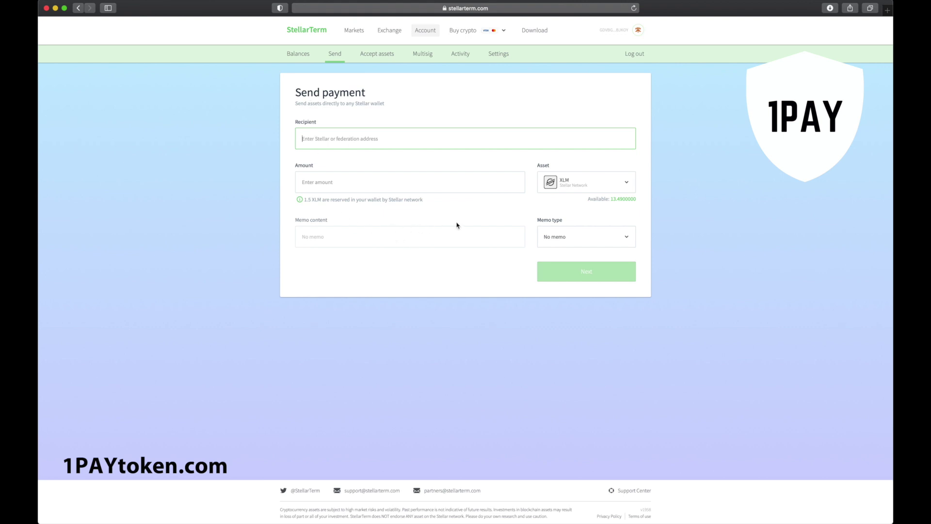
click(387, 56)
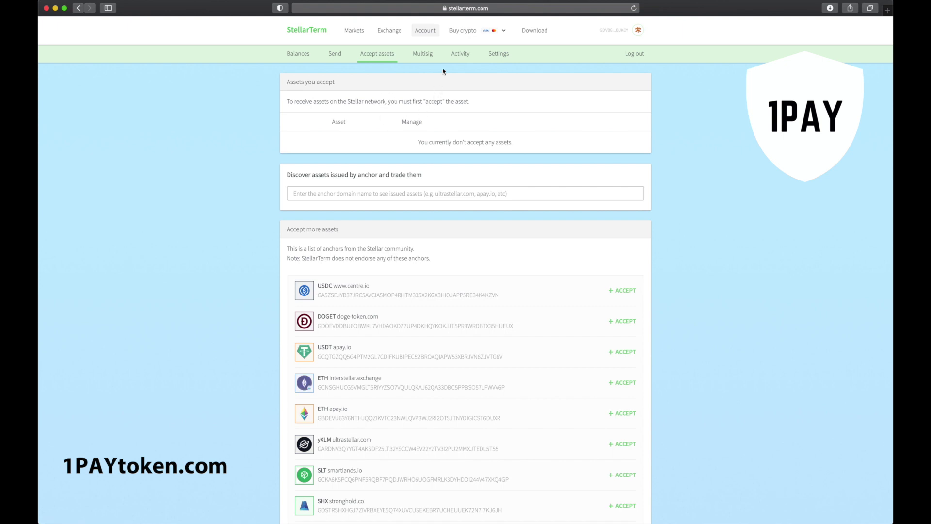
click(431, 58)
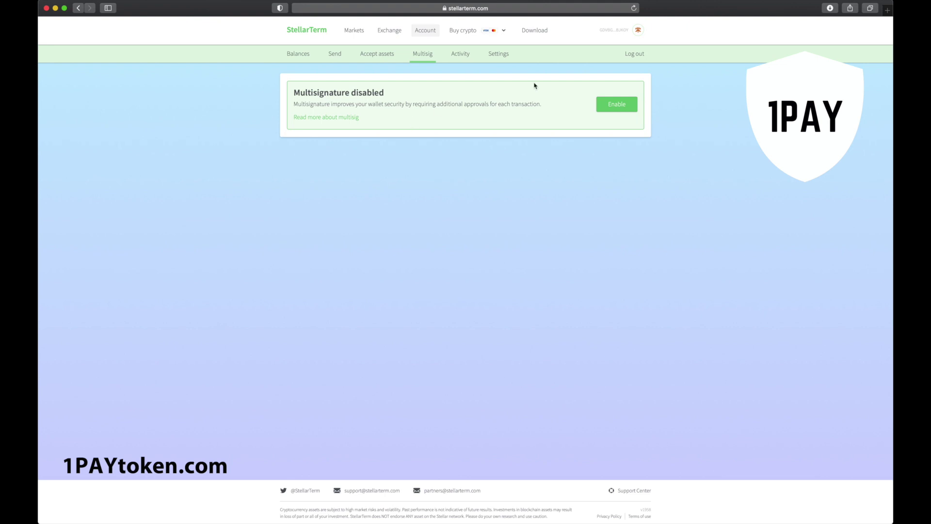
Review the account's orders, trades, payments, signers and trustlines history and its Horizon settings, ending on the balances overview.
click(466, 58)
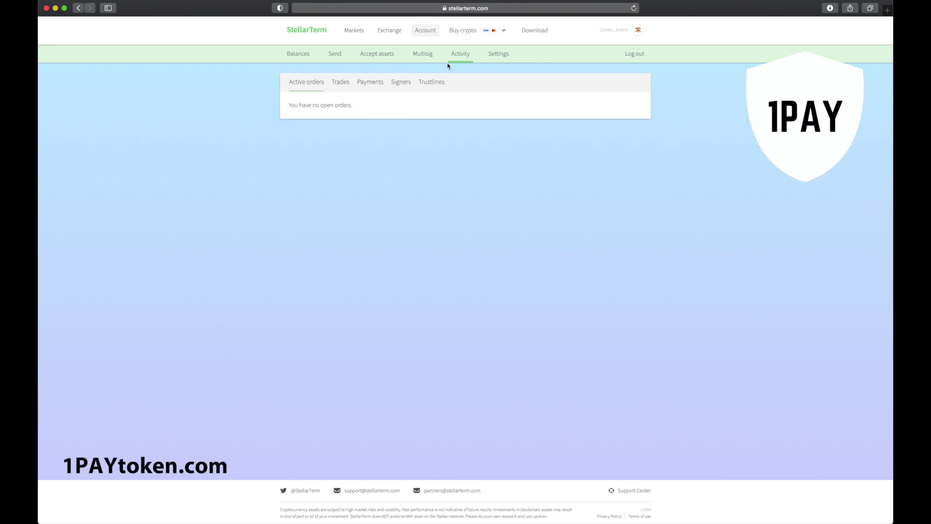
click(334, 83)
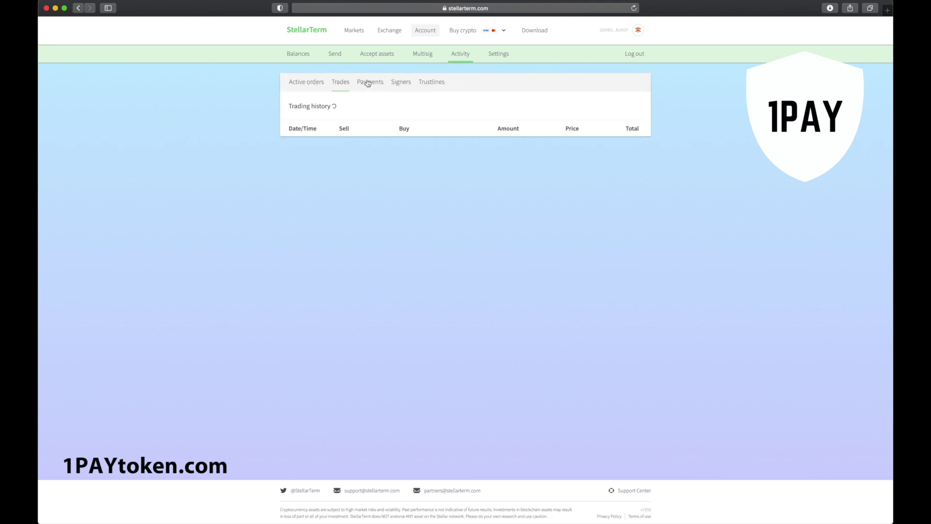
click(372, 85)
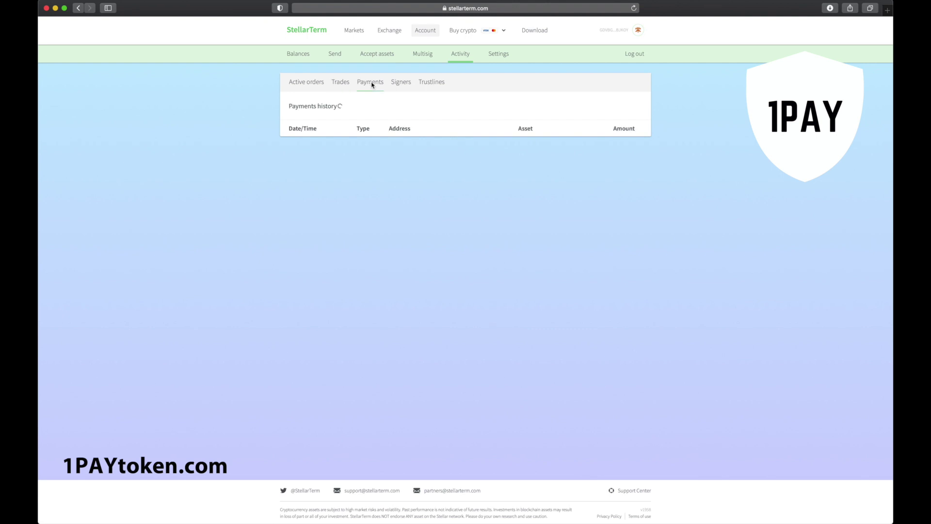
click(402, 86)
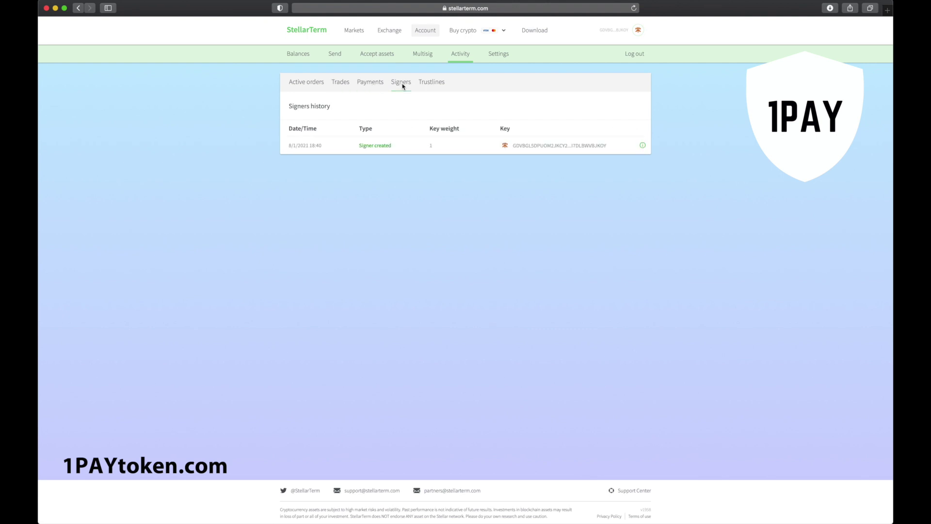
click(433, 85)
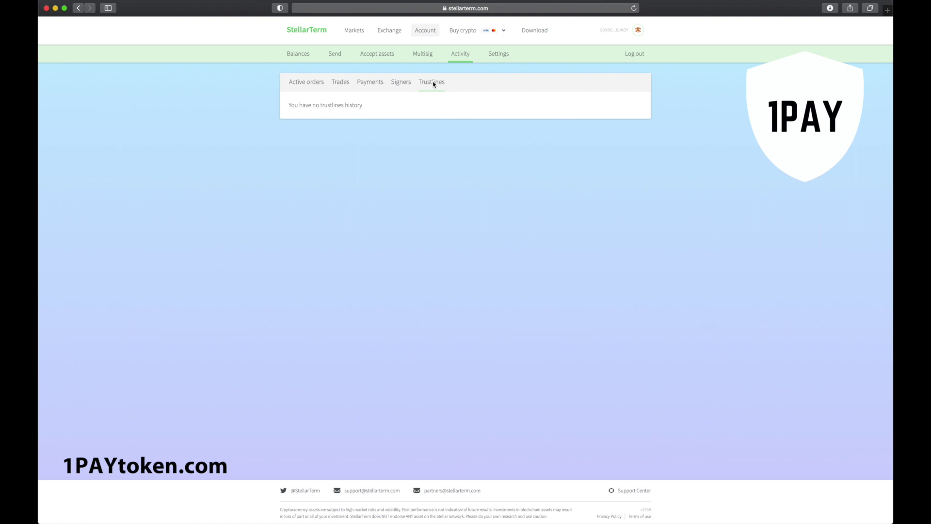
click(316, 85)
click(508, 55)
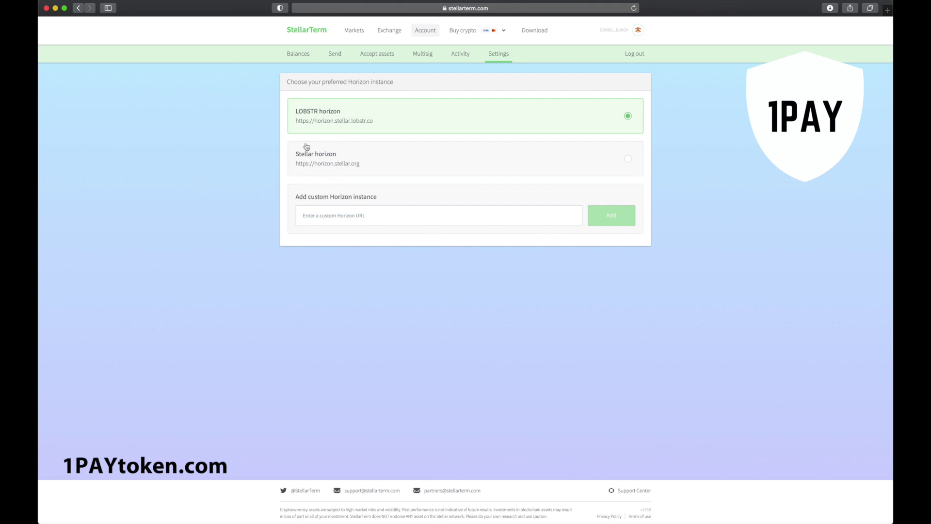
click(303, 55)
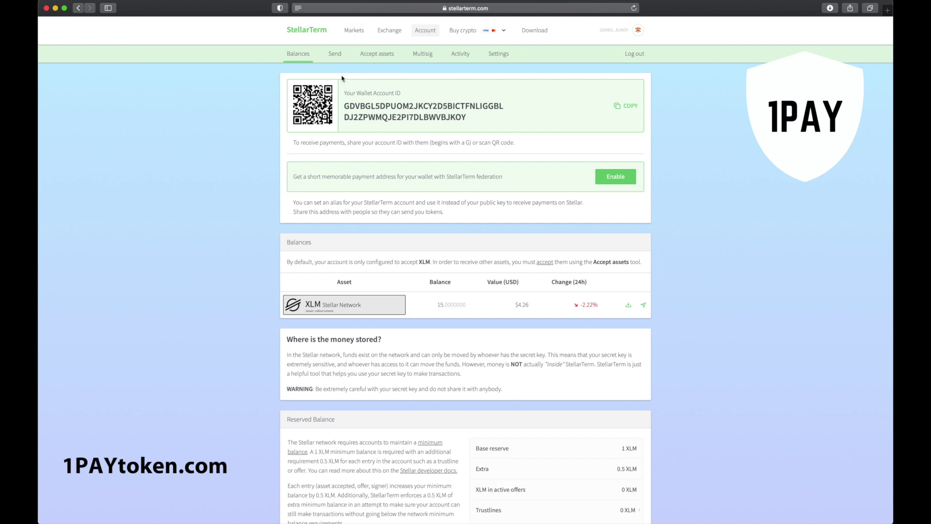
Find the asset issued by 1pay.stellarmint.io in the markets and open the 1Pay/XLM trading pair.
click(353, 31)
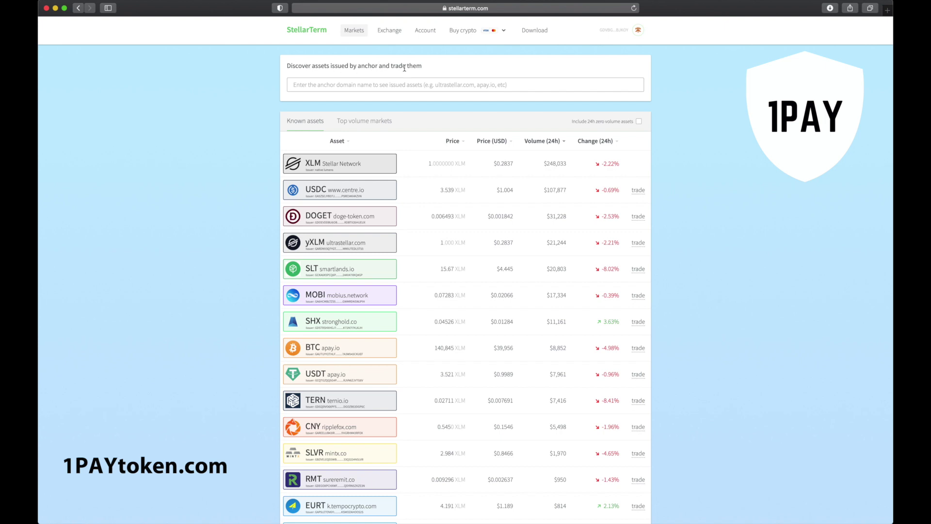
click(310, 85)
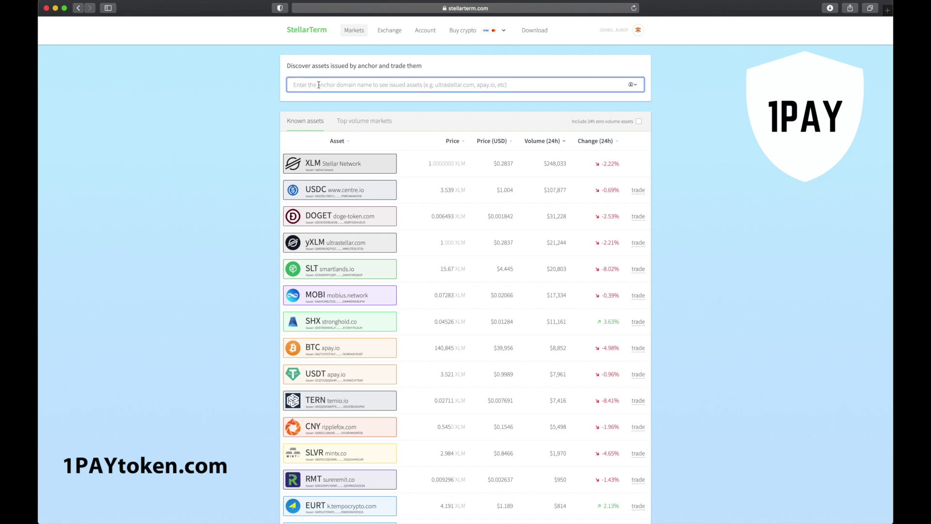
text(1pay)
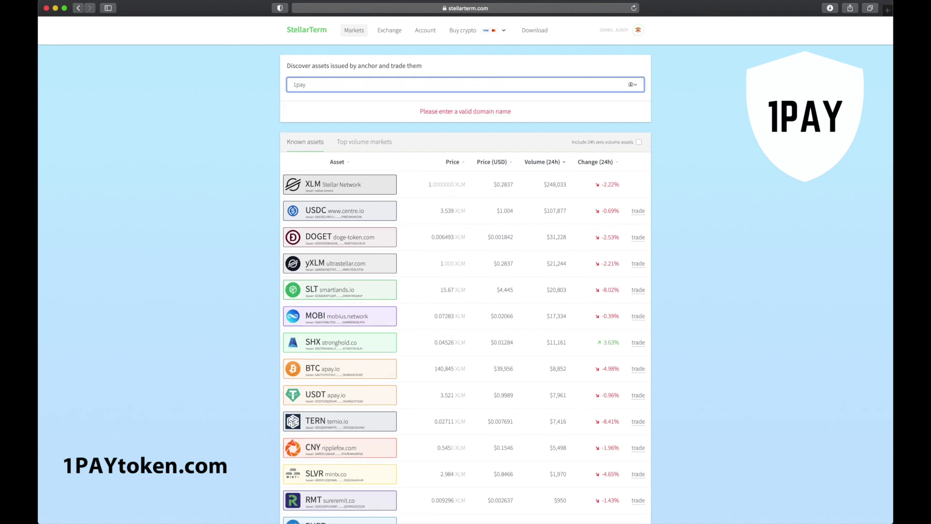
text(.stellarmint)
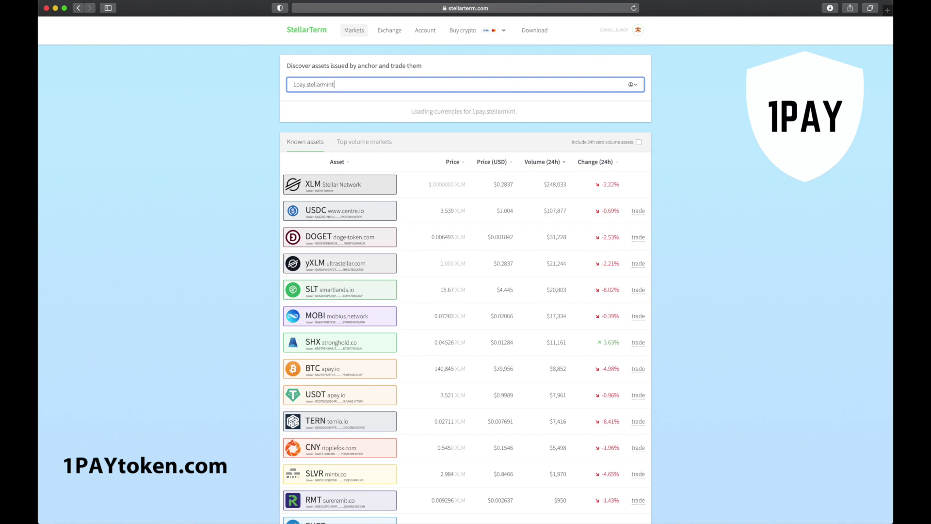
text(.io)
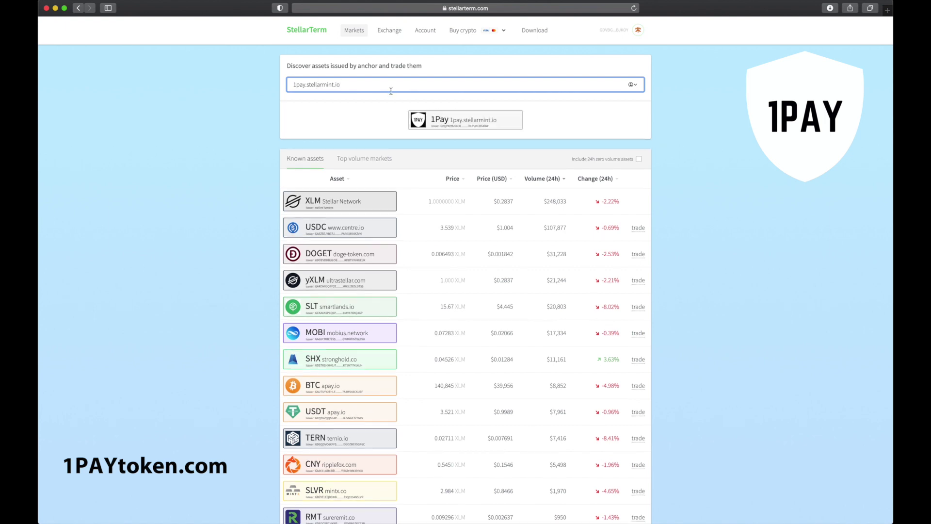
click(445, 125)
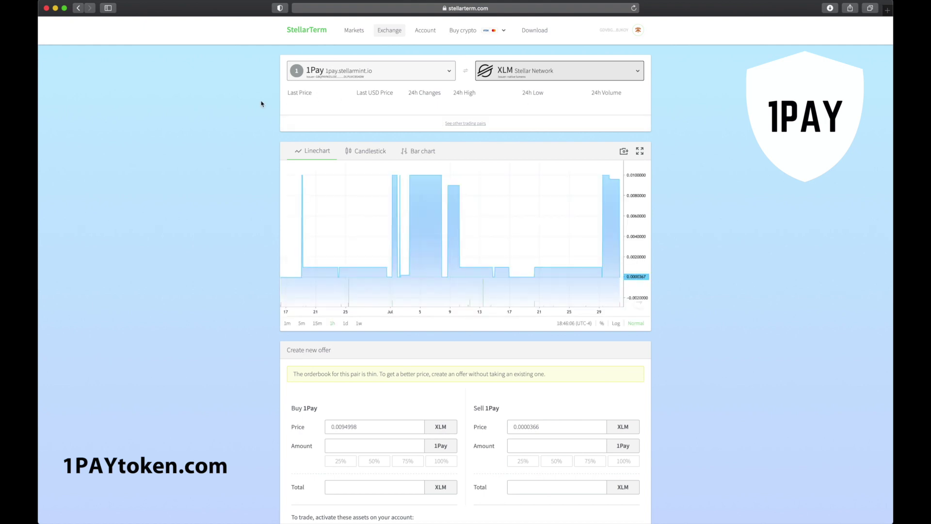
Examine the 1Pay/XLM price statistics, chart and the form for creating a new offer.
scroll(267, 142, down, 3)
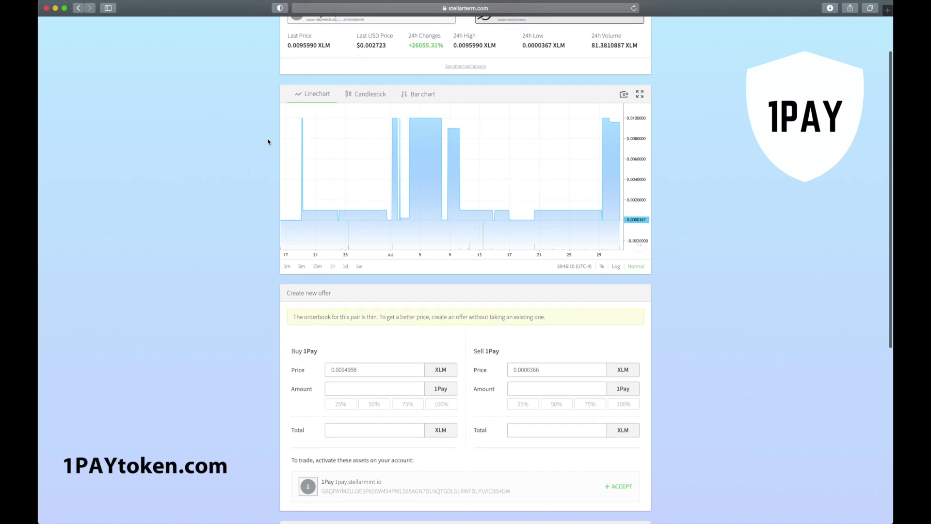
scroll(268, 141, up, 3)
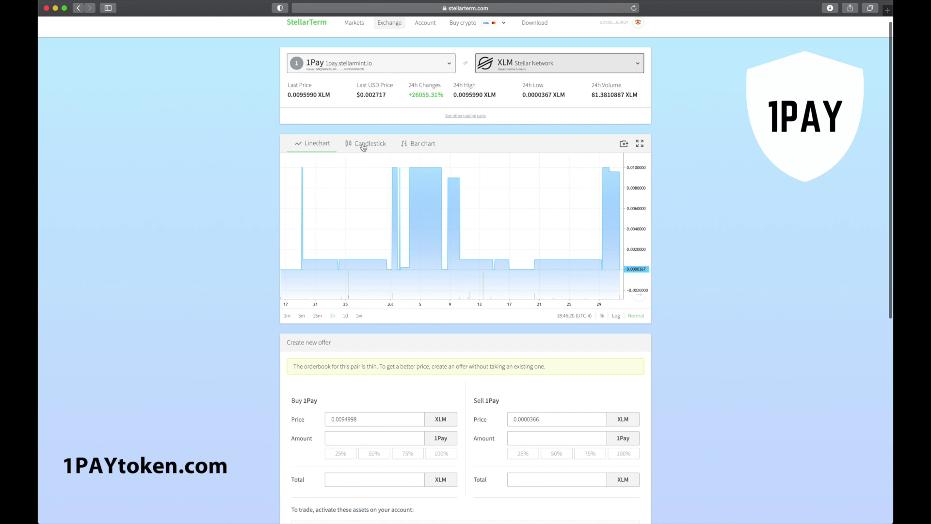
scroll(364, 146, down, 3)
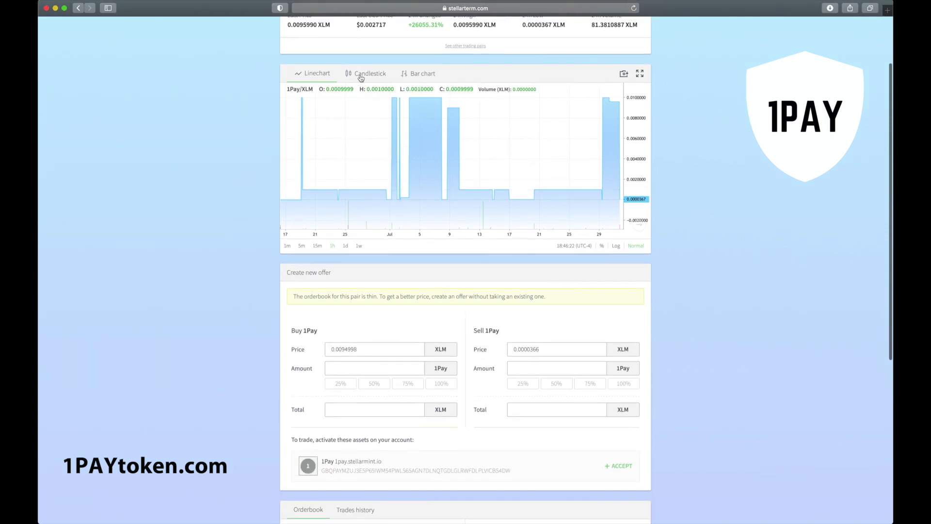
Display the 1Pay/XLM price chart as candlesticks with a one-day interval and zoom out over its history.
click(361, 77)
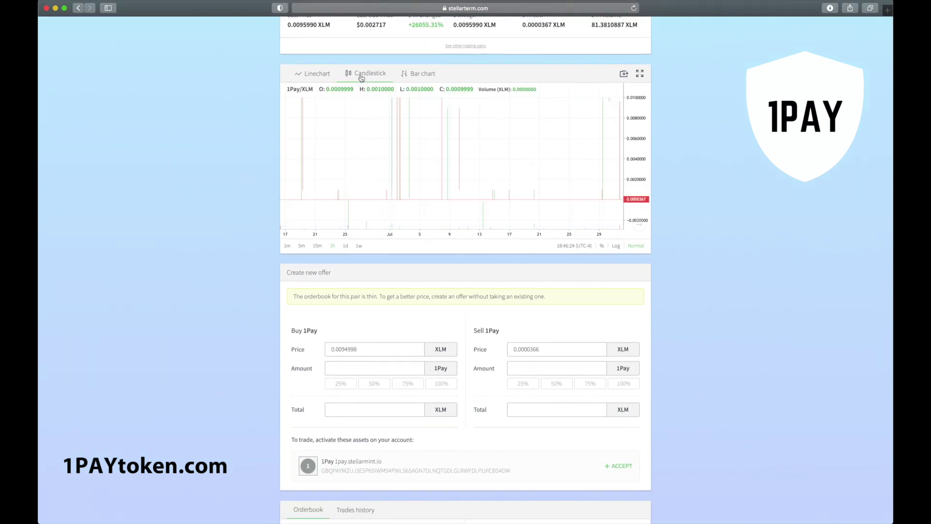
scroll(480, 154, down, 2)
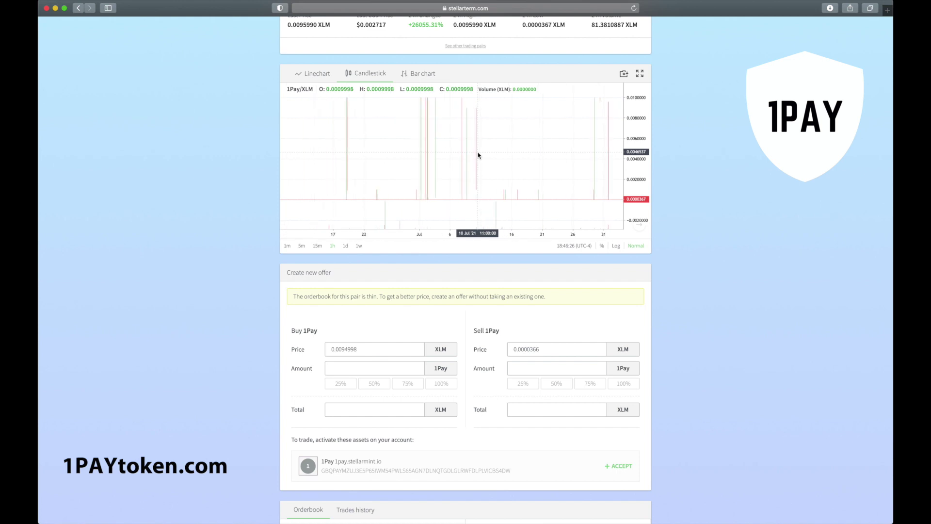
scroll(479, 154, down, 3)
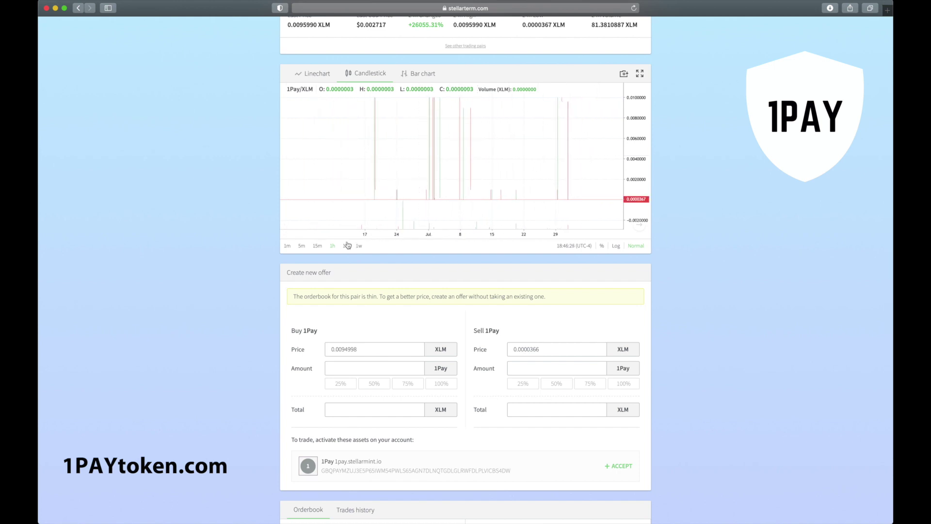
click(312, 73)
scroll(362, 145, down, 3)
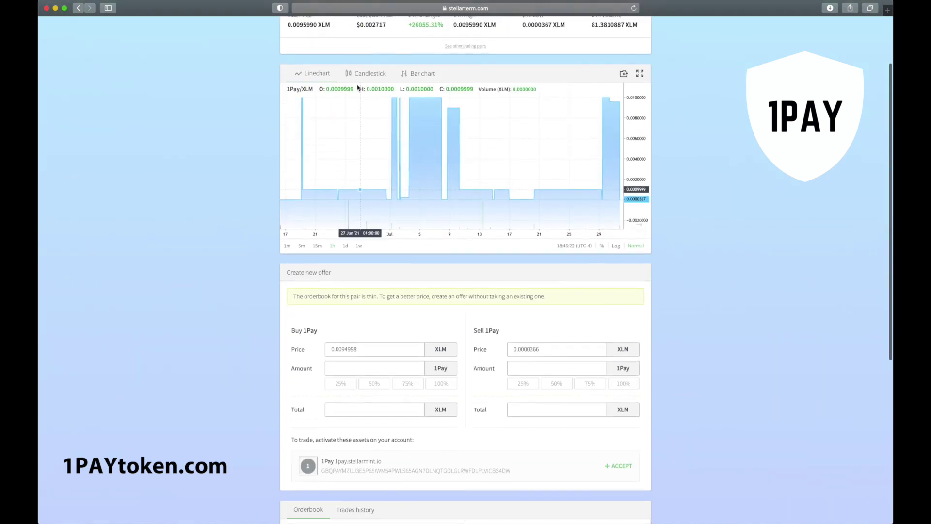
click(361, 76)
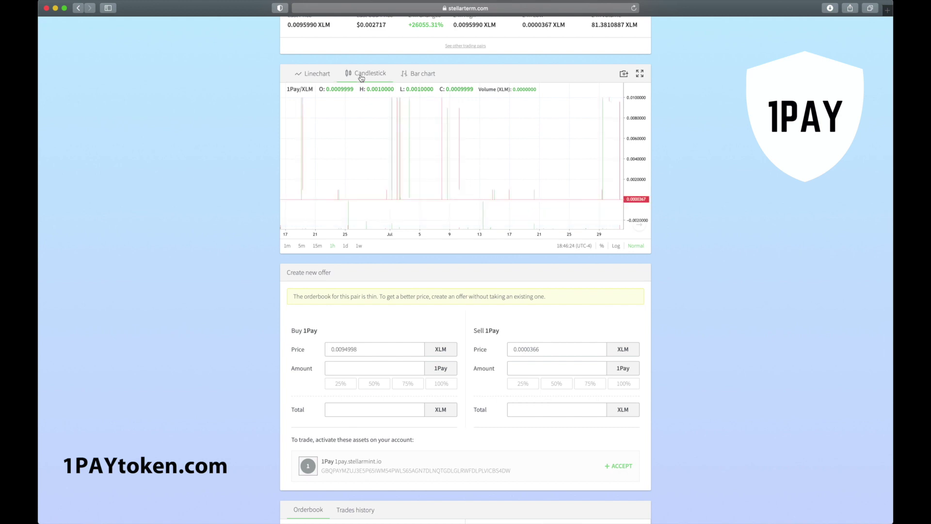
scroll(478, 154, down, 1)
scroll(479, 154, down, 3)
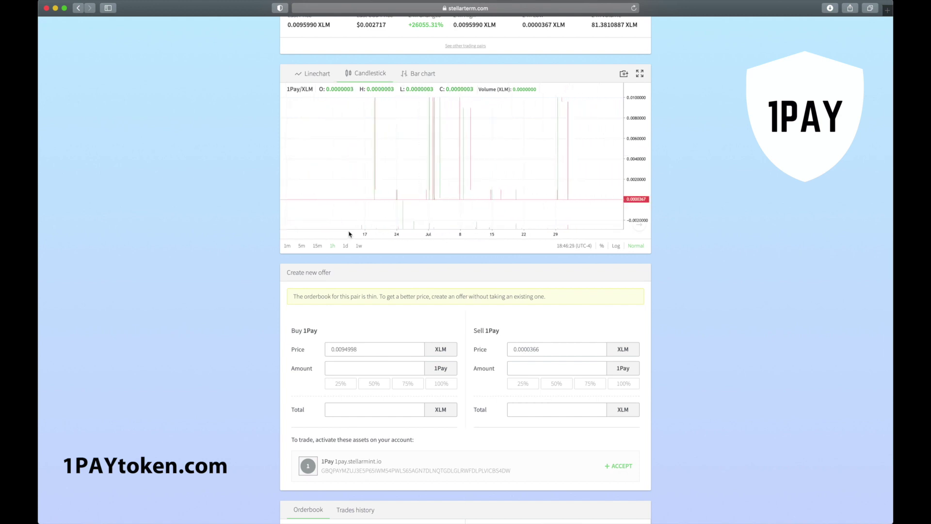
click(346, 246)
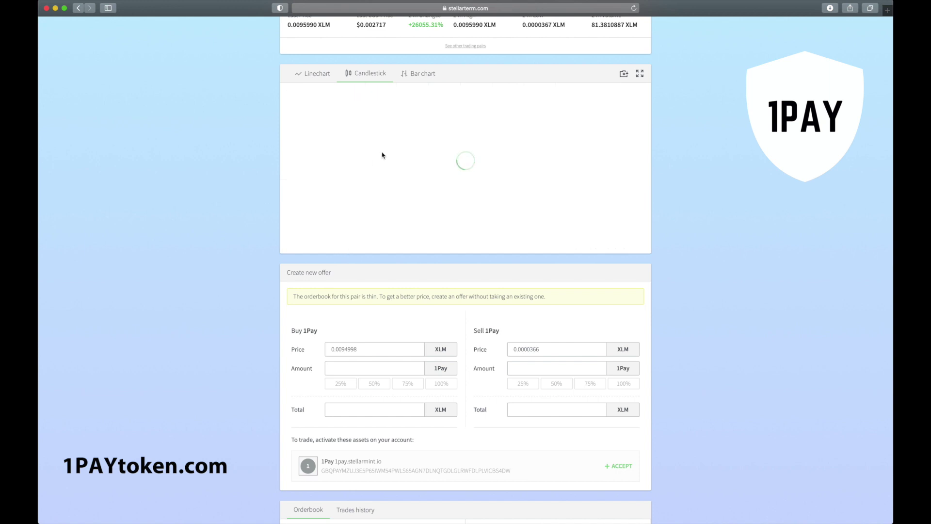
scroll(431, 147, down, 5)
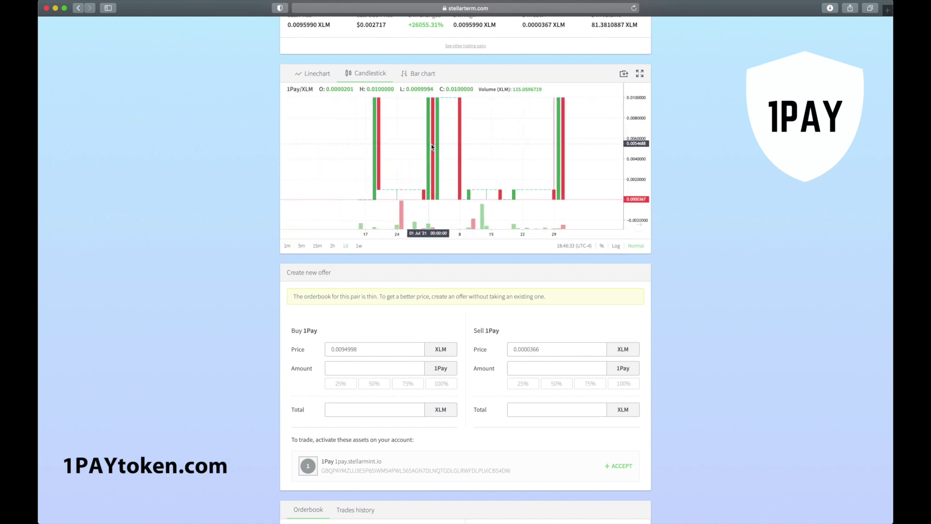
Compare the daily 1Pay/XLM prices as bar, candlestick and line charts, and view the line chart in full screen.
click(428, 76)
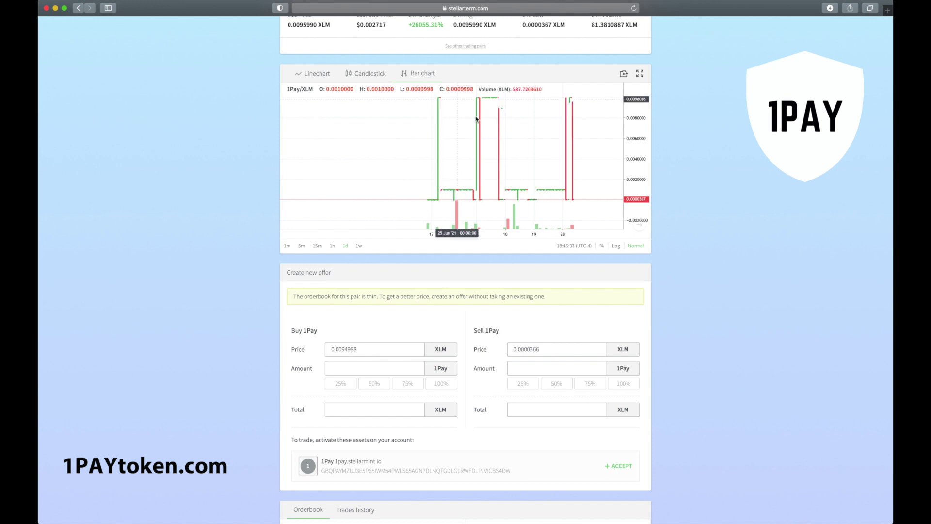
click(372, 76)
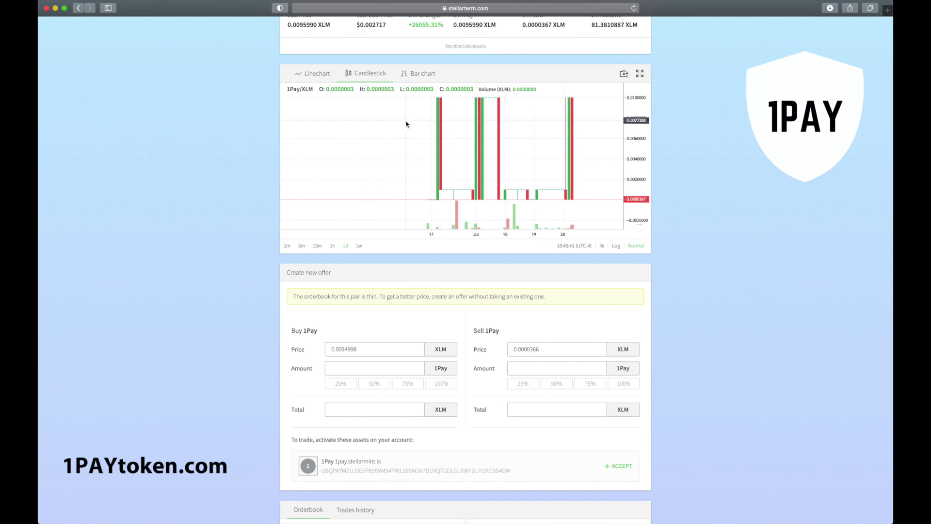
click(316, 74)
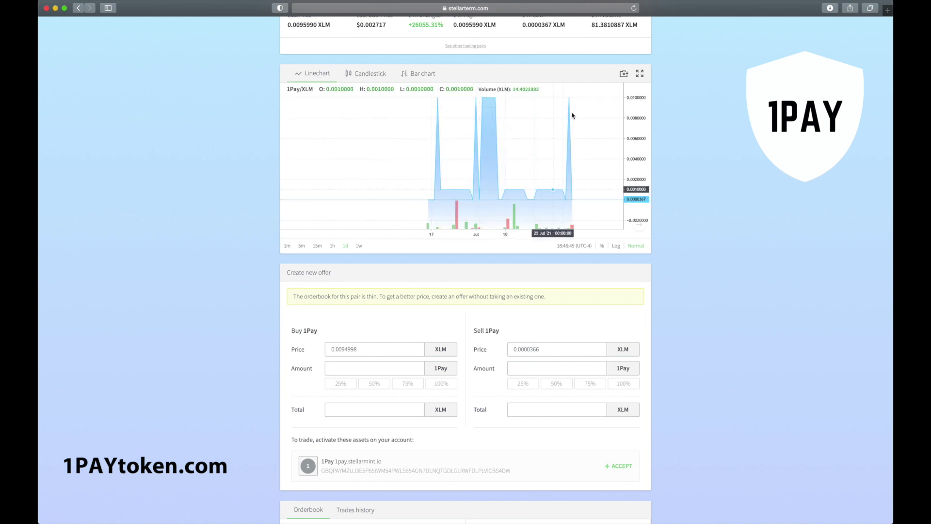
scroll(546, 124, up, 3)
scroll(546, 126, up, 3)
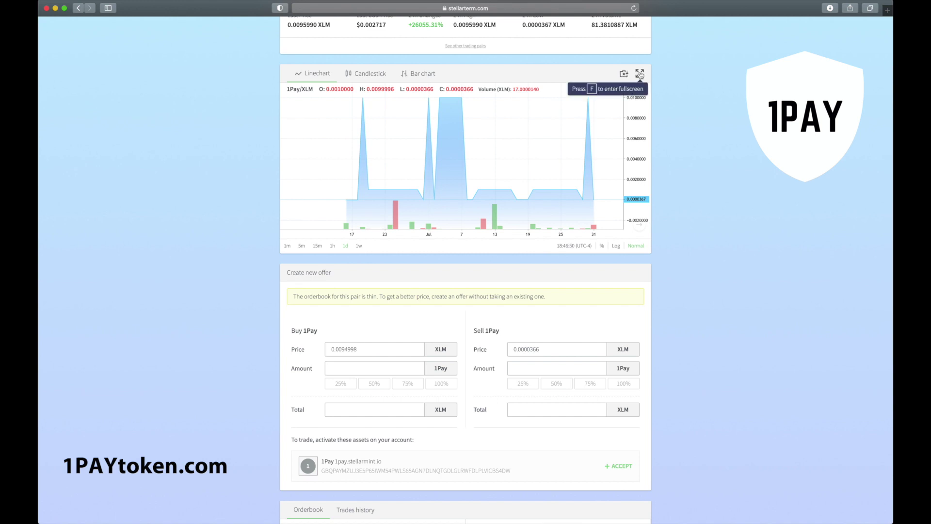
click(643, 74)
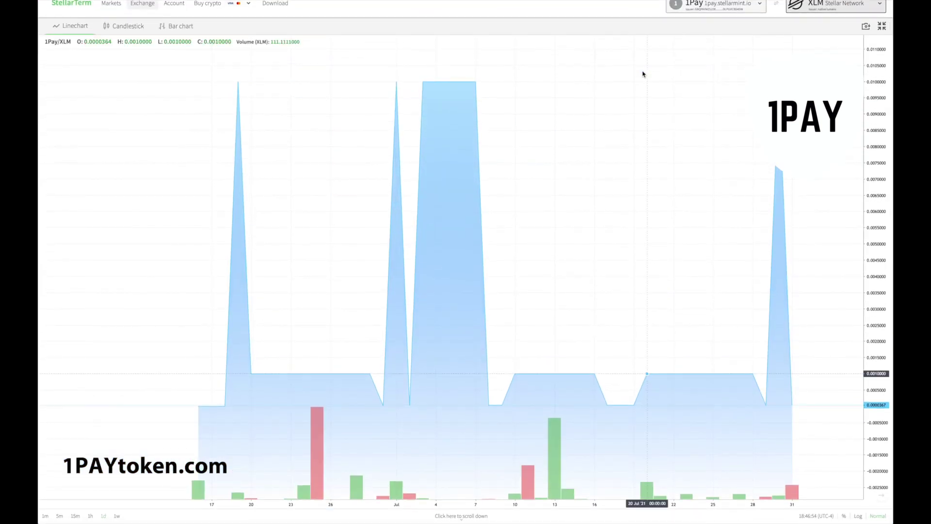
key(Escape)
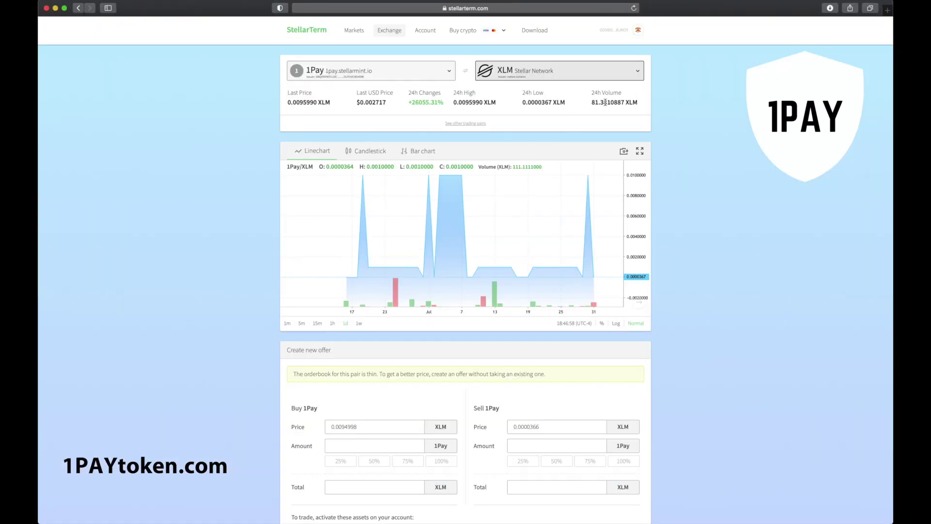
Examine the 1Pay/XLM 24-hour statistics, the new offer form and the orderbook's buy and sell offers.
scroll(549, 126, down, 3)
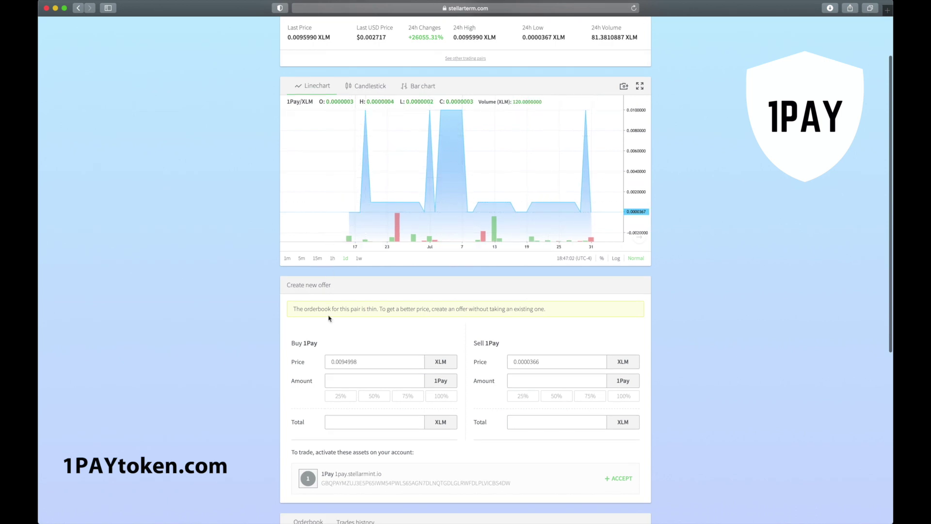
scroll(329, 318, down, 1)
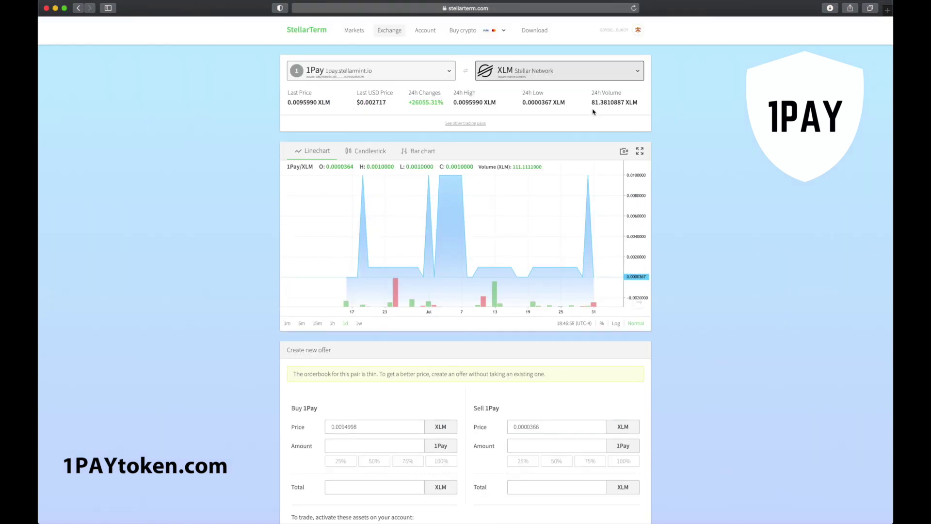
scroll(547, 125, down, 3)
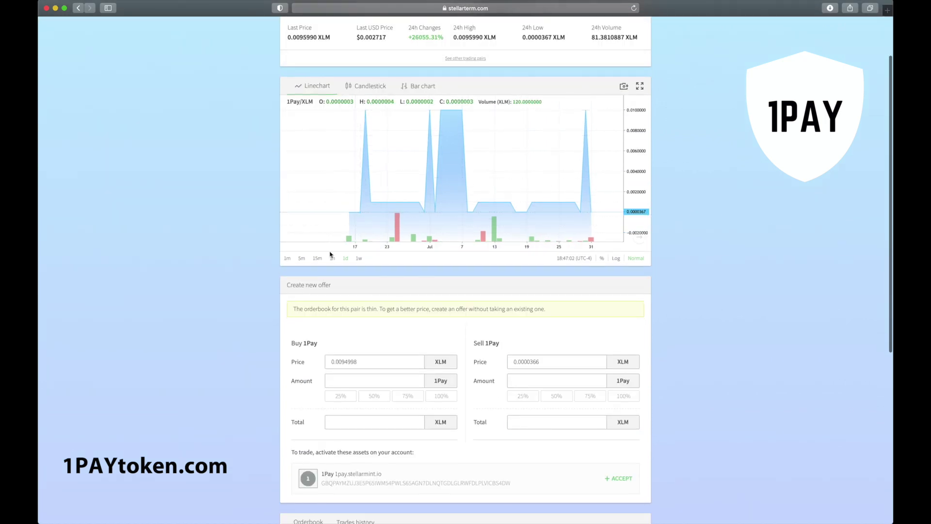
scroll(328, 319, down, 1)
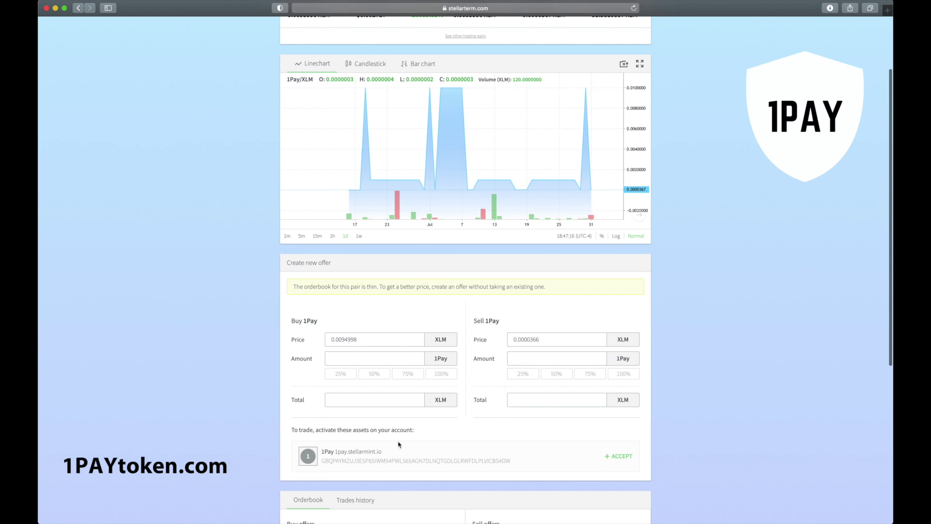
scroll(403, 444, down, 5)
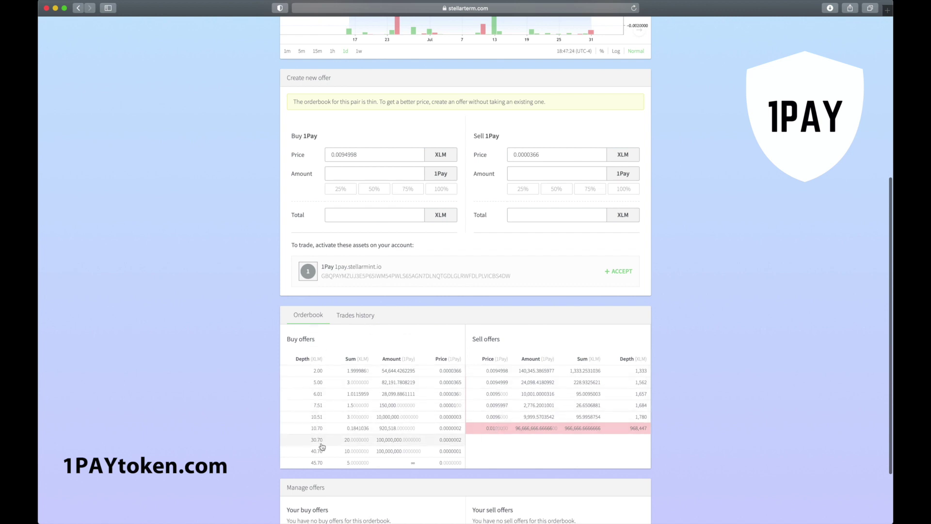
Review the 1Pay/XLM market trades history and the account's own buy and sell offers.
click(354, 320)
scroll(370, 348, down, 2)
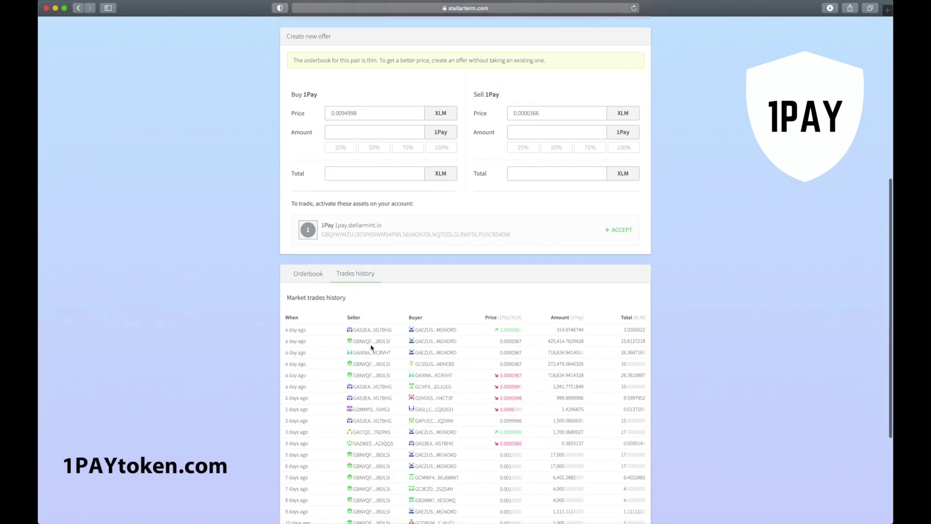
scroll(486, 298, down, 2)
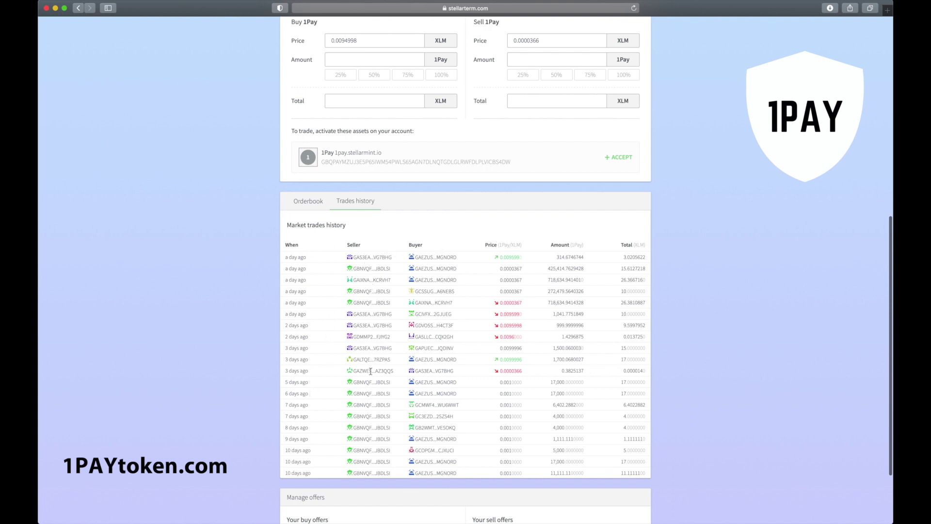
scroll(431, 300, down, 5)
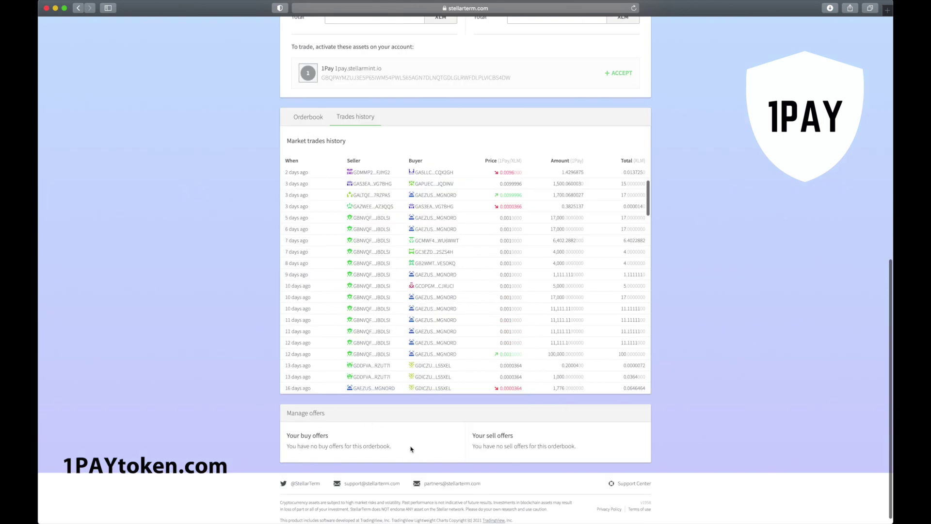
scroll(224, 279, up, 1)
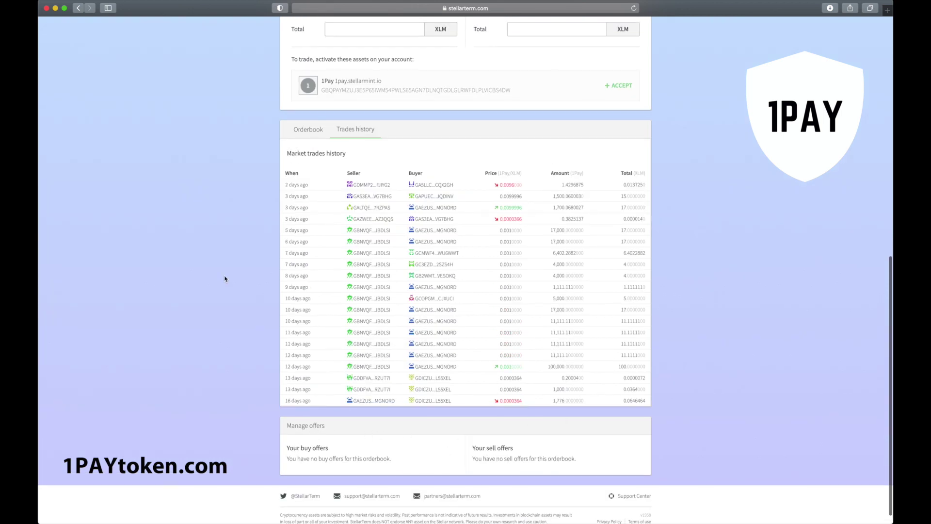
scroll(233, 291, down, 1)
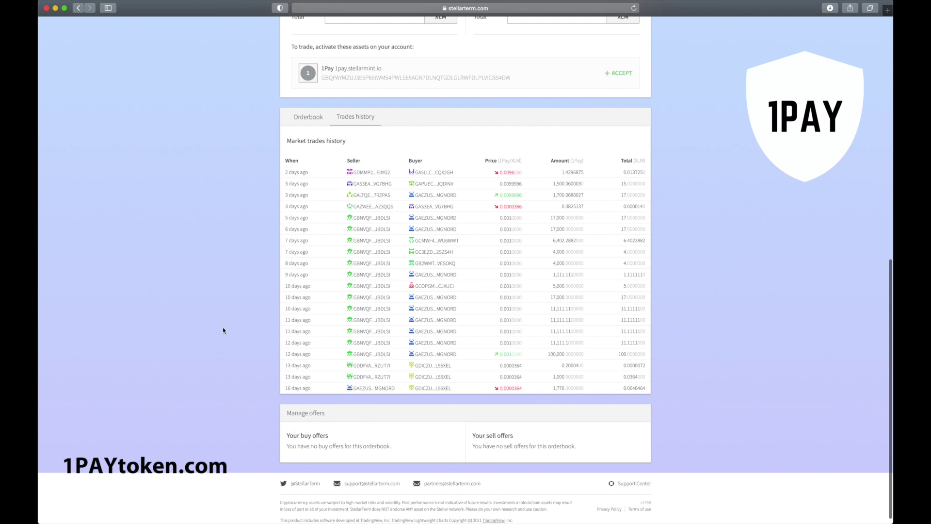
scroll(225, 279, up, 1)
scroll(406, 424, down, 1)
scroll(224, 277, up, 1)
scroll(566, 407, down, 1)
scroll(223, 283, up, 1)
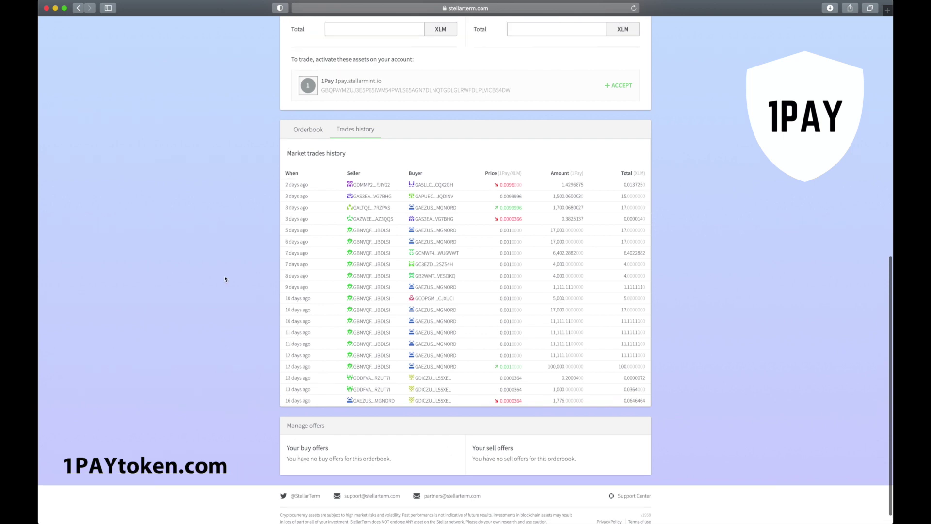
Accept the 1Pay asset from 1pay.stellarmint.io on the account to enable trading it.
scroll(224, 279, up, 10)
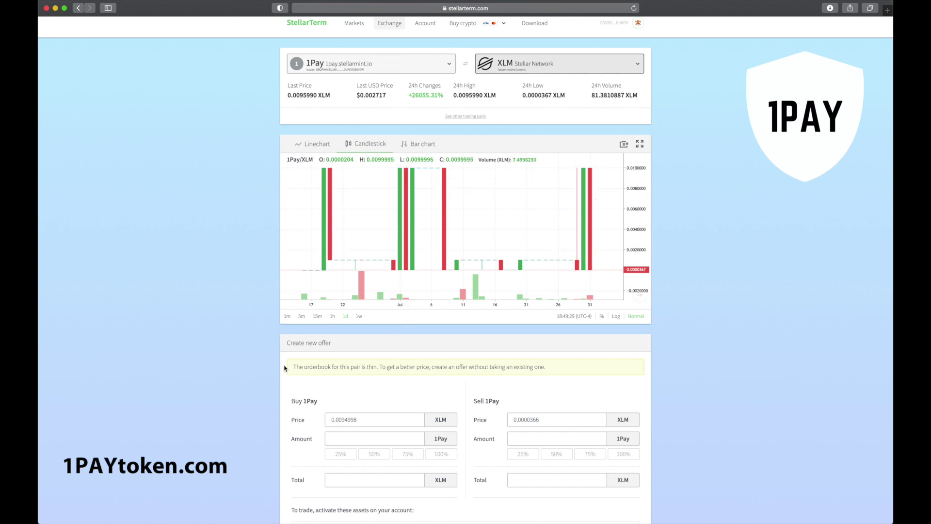
scroll(285, 368, down, 3)
scroll(284, 367, up, 3)
scroll(284, 367, down, 3)
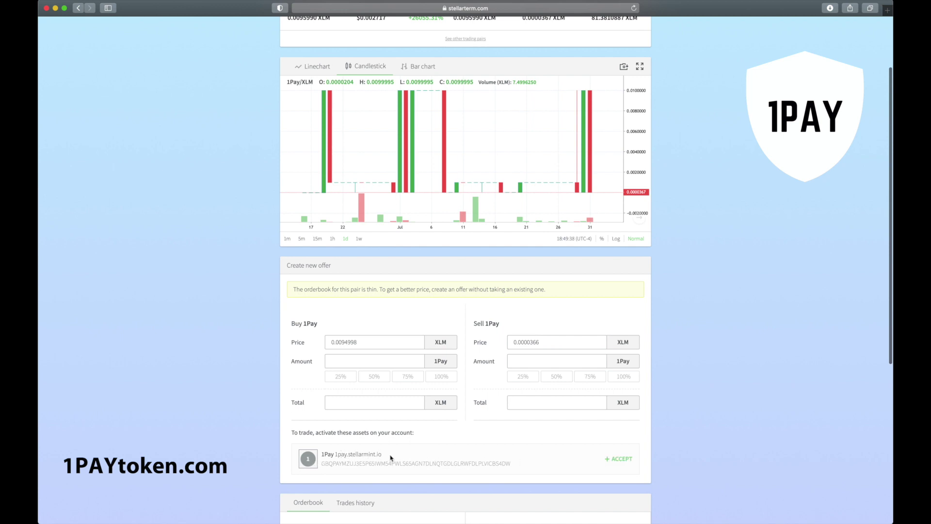
click(615, 461)
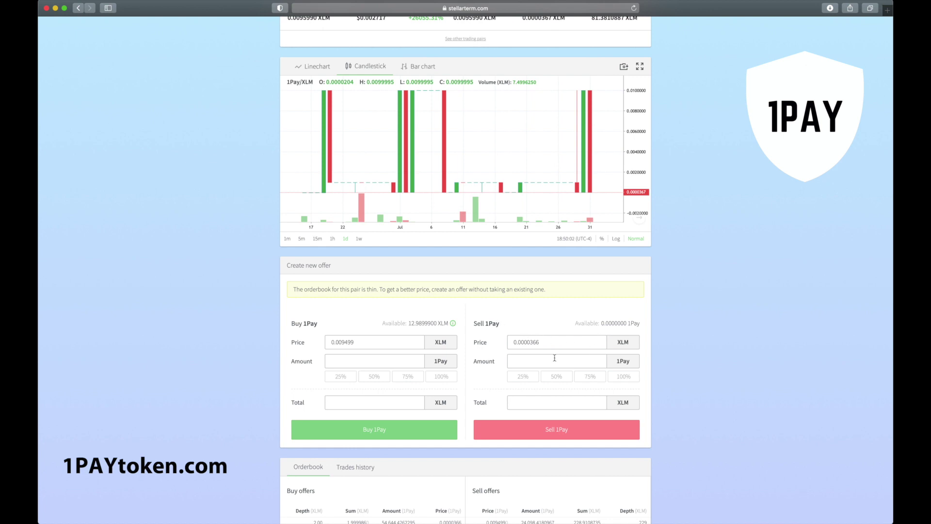
Review the 1Pay buy and sell forms with their available balances, the orderbook and the price chart.
scroll(468, 435, up, 2)
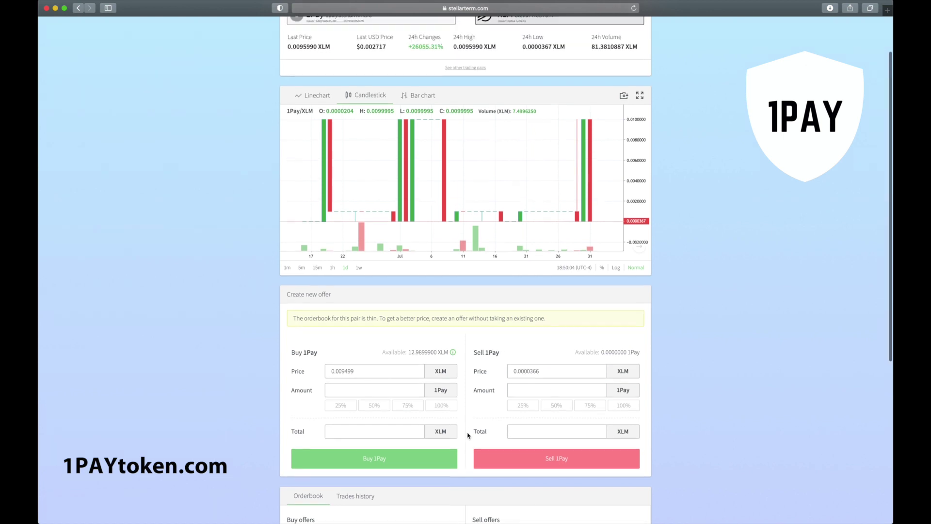
scroll(468, 435, down, 5)
scroll(468, 436, down, 4)
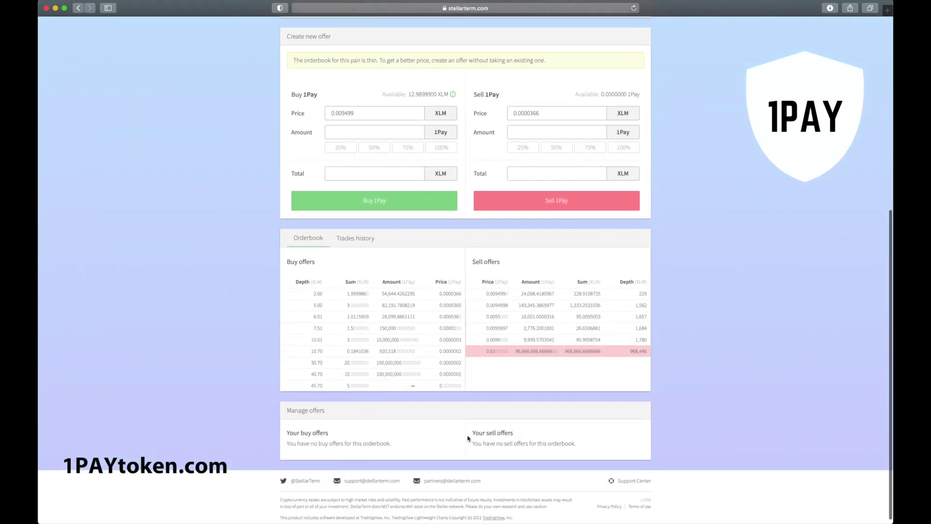
scroll(468, 435, up, 1)
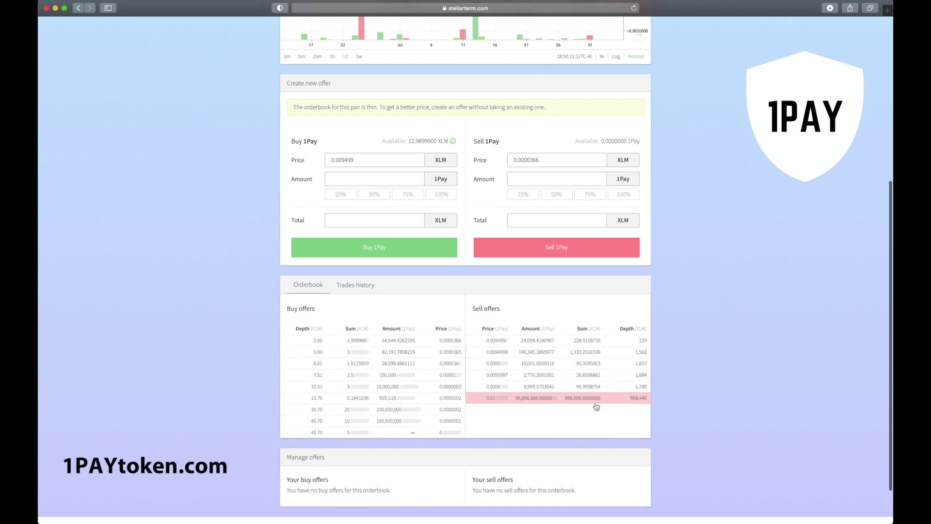
scroll(466, 234, up, 4)
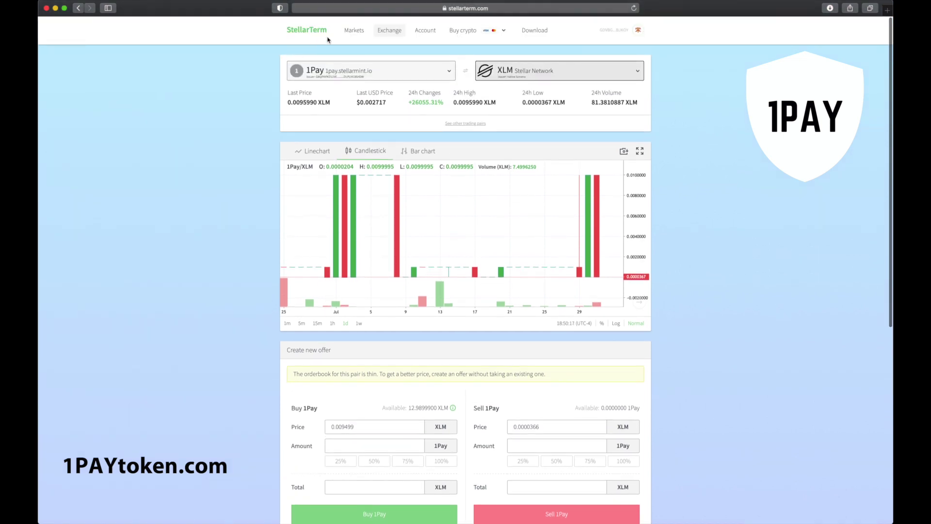
scroll(286, 78, down, 2)
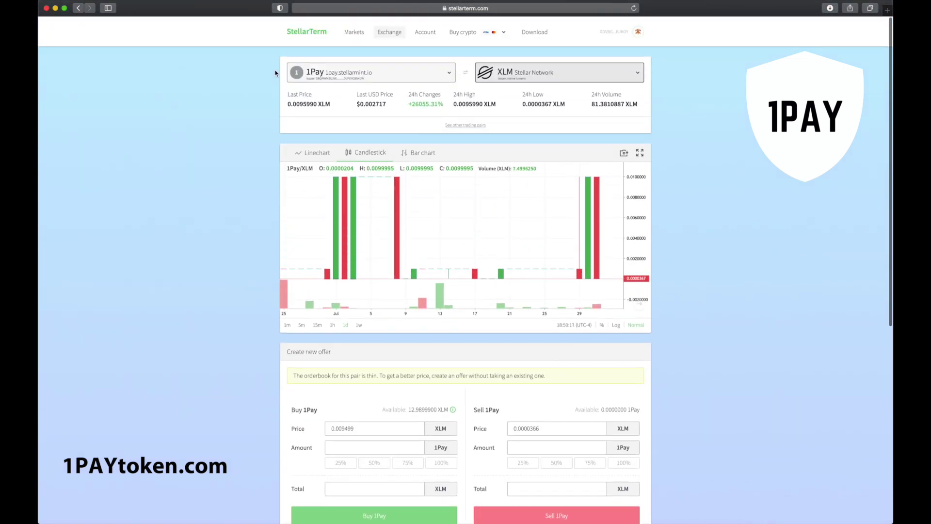
scroll(276, 73, down, 2)
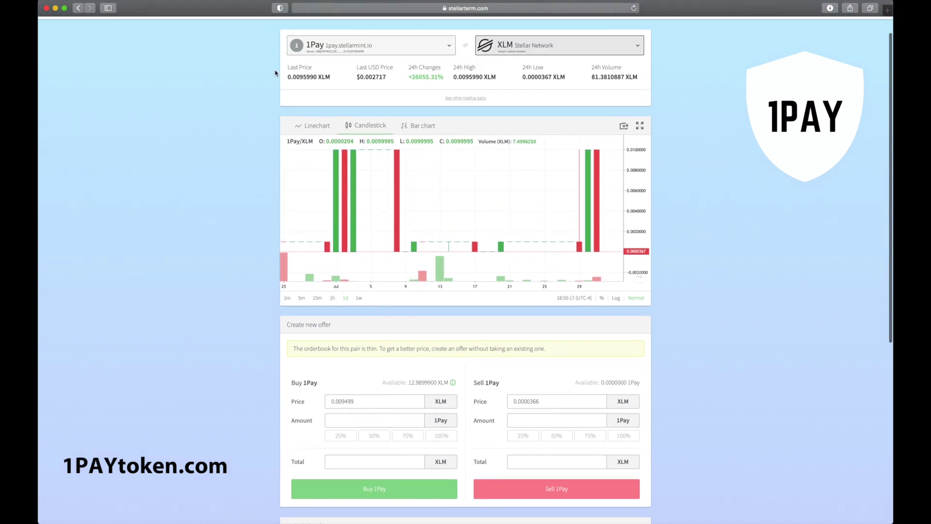
scroll(276, 72, up, 1)
scroll(276, 73, down, 3)
scroll(277, 73, up, 1)
scroll(284, 65, down, 3)
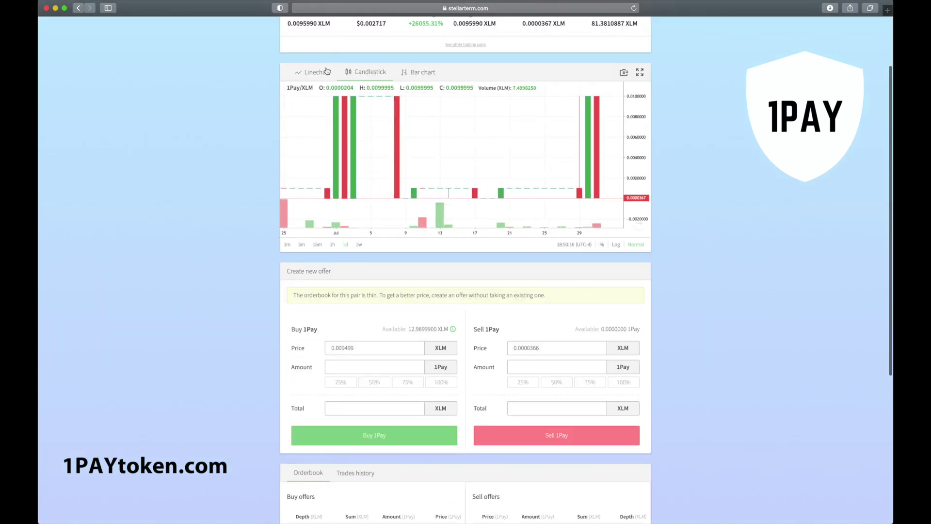
Look over the 1Pay/XLM 24-hour statistics, the candlestick price chart and the new offer forms.
scroll(275, 73, up, 2)
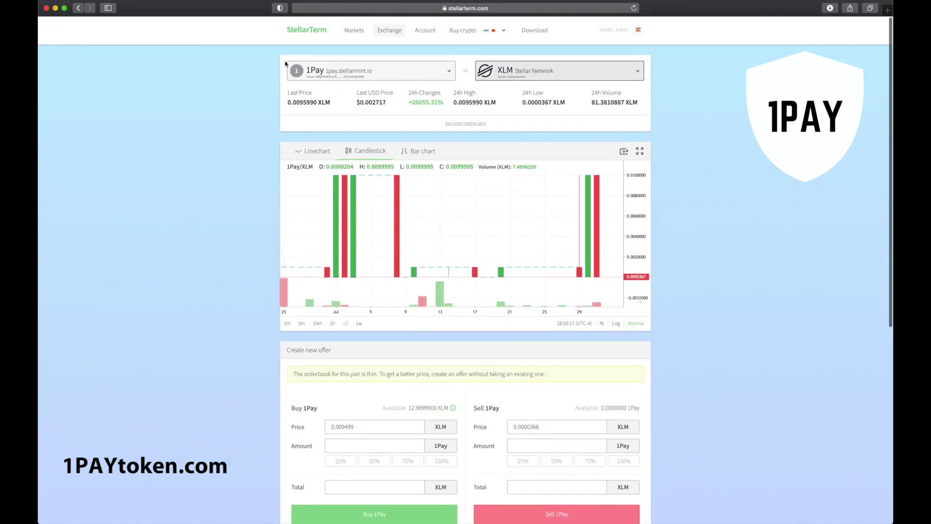
scroll(285, 66, down, 3)
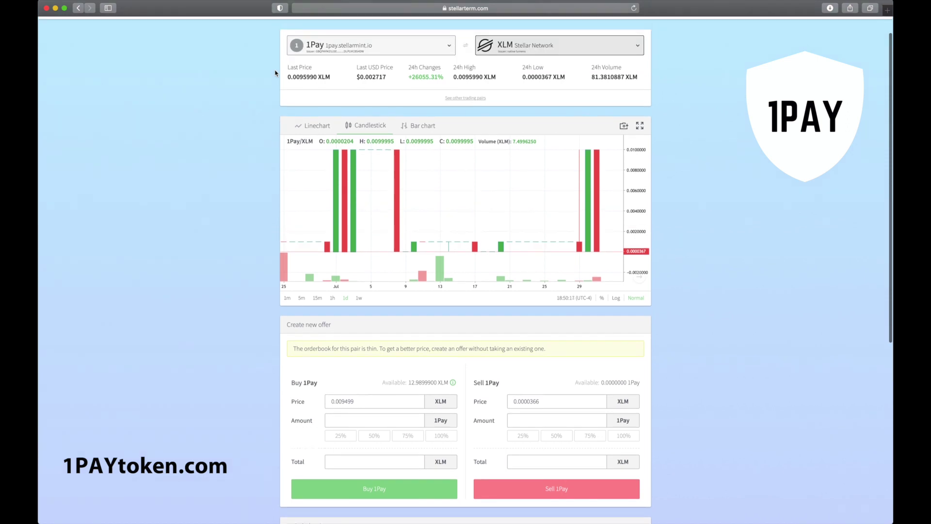
scroll(277, 72, up, 1)
scroll(285, 68, down, 3)
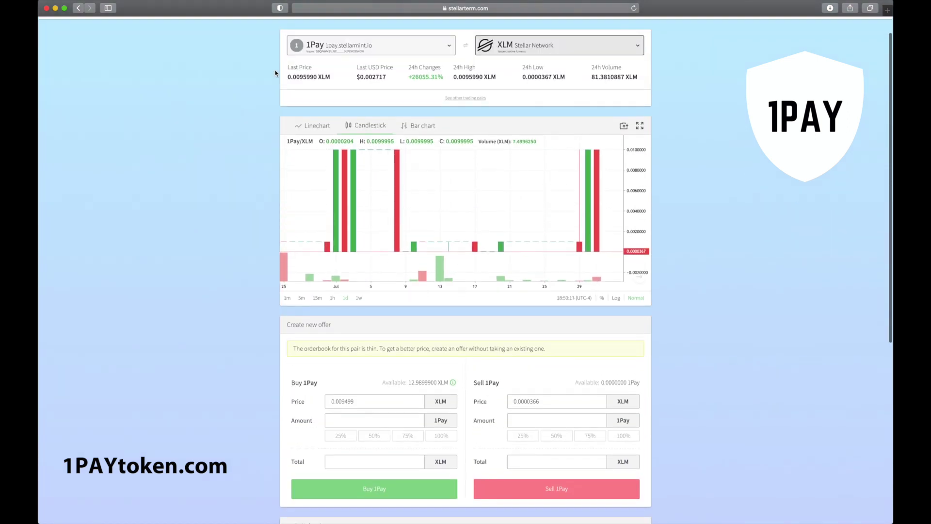
scroll(277, 73, up, 1)
scroll(285, 68, down, 3)
scroll(272, 73, up, 1)
scroll(273, 73, down, 3)
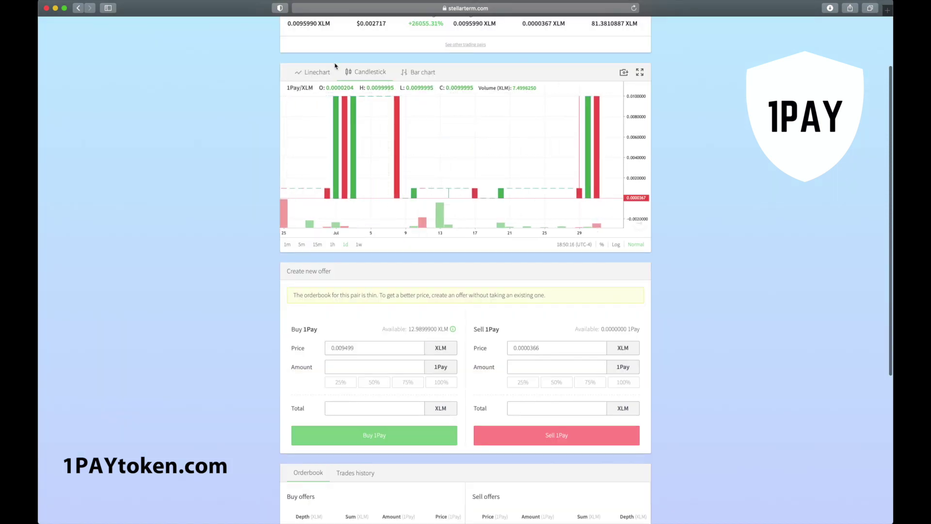
scroll(276, 73, up, 1)
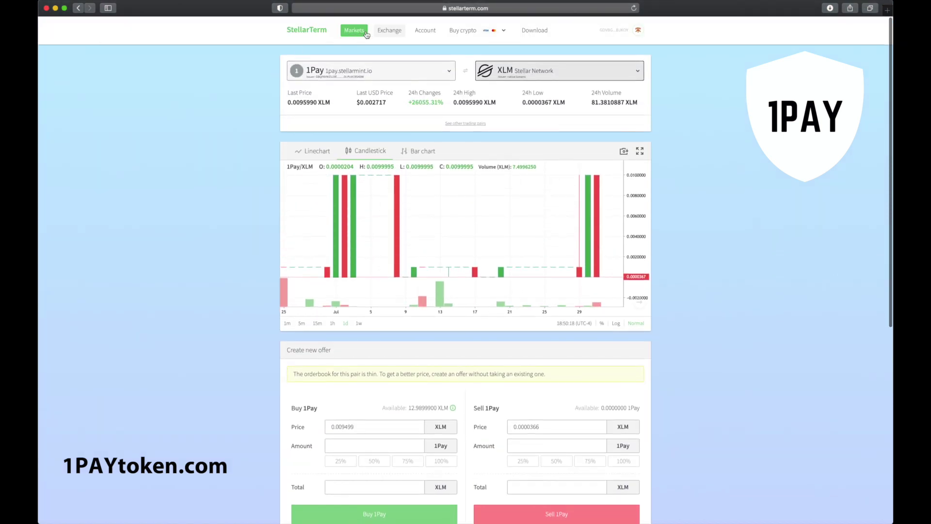
Check the account's XLM and 1Pay balances, and open the exchange for 1Pay from its balance entry.
click(429, 32)
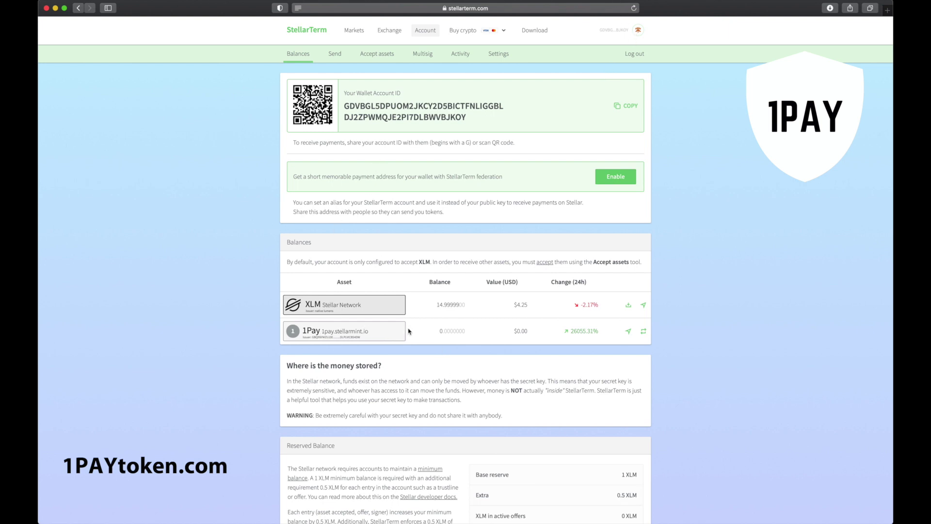
click(644, 332)
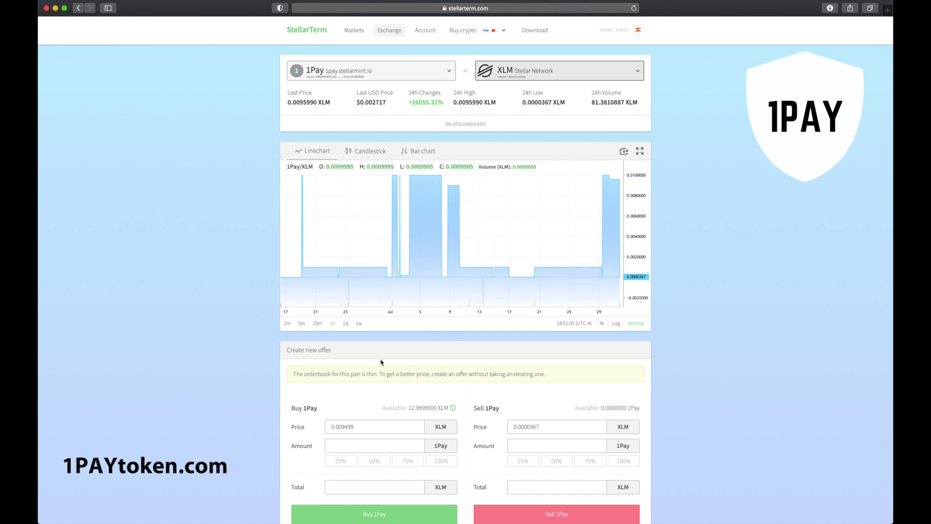
scroll(264, 389, down, 3)
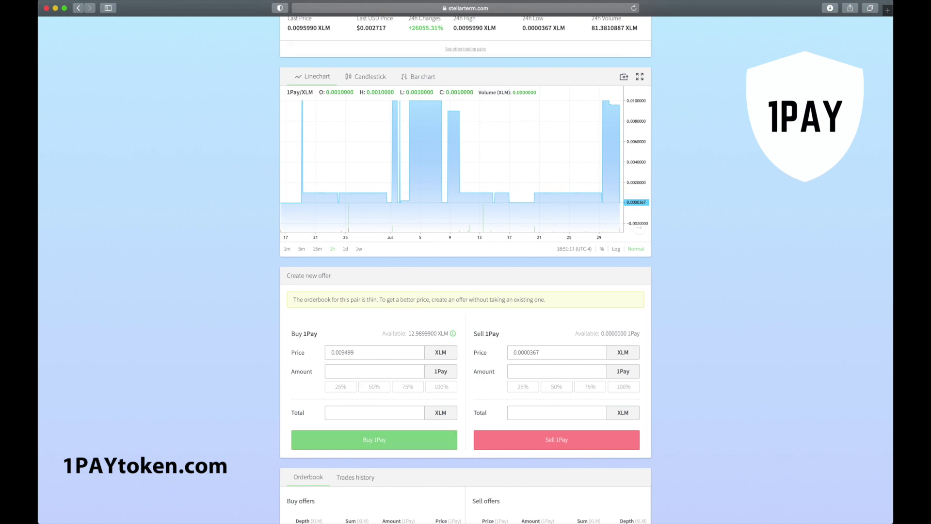
scroll(449, 335, down, 2)
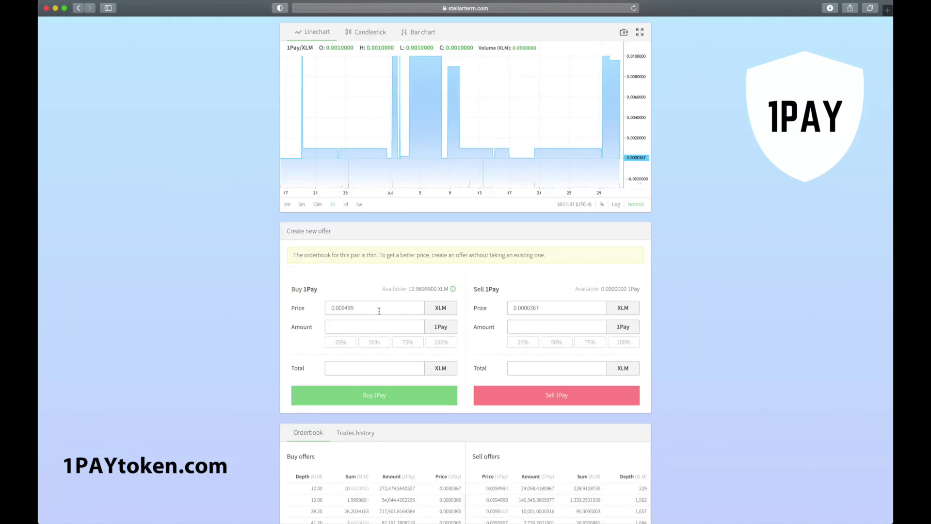
click(347, 369)
text(10)
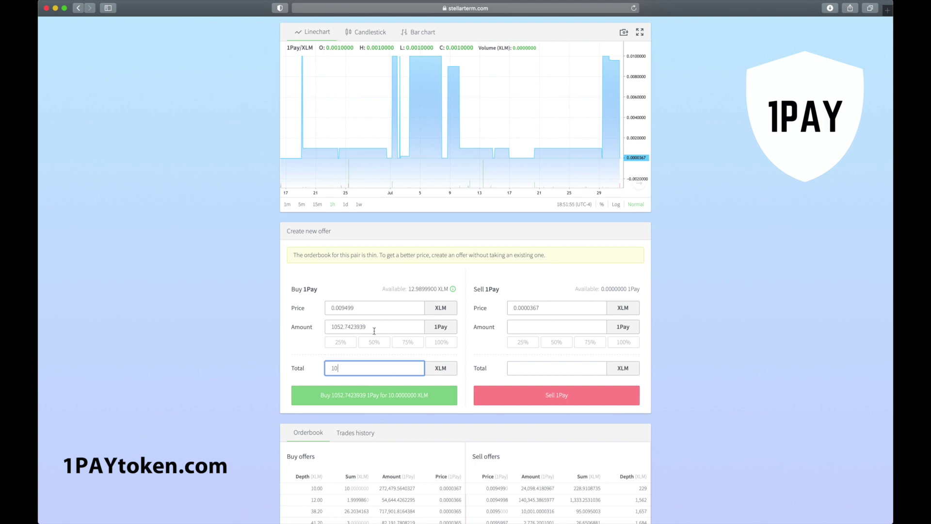
scroll(418, 30, up, 3)
click(418, 30)
scroll(437, 290, up, 5)
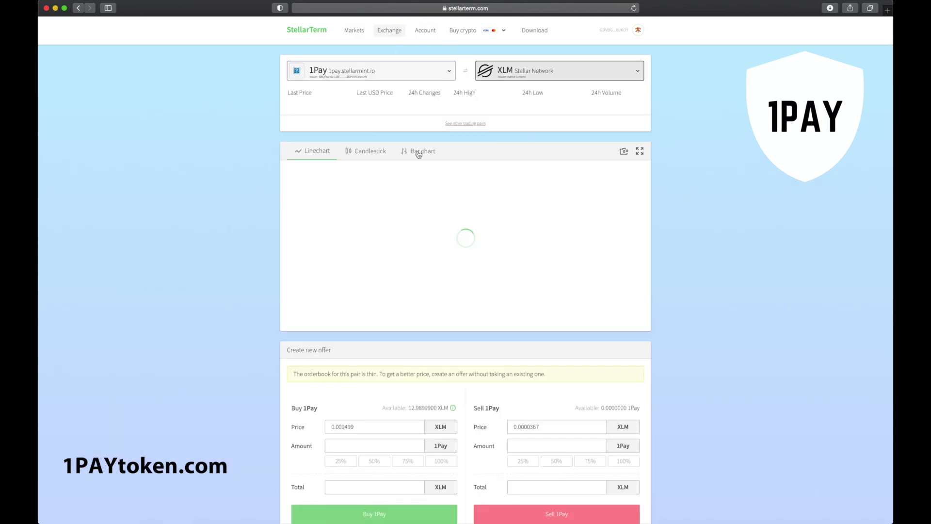
Submit a buy offer for 1Pay with a total of 10 XLM, keeping the prefilled price.
scroll(353, 279, down, 2)
scroll(359, 286, down, 1)
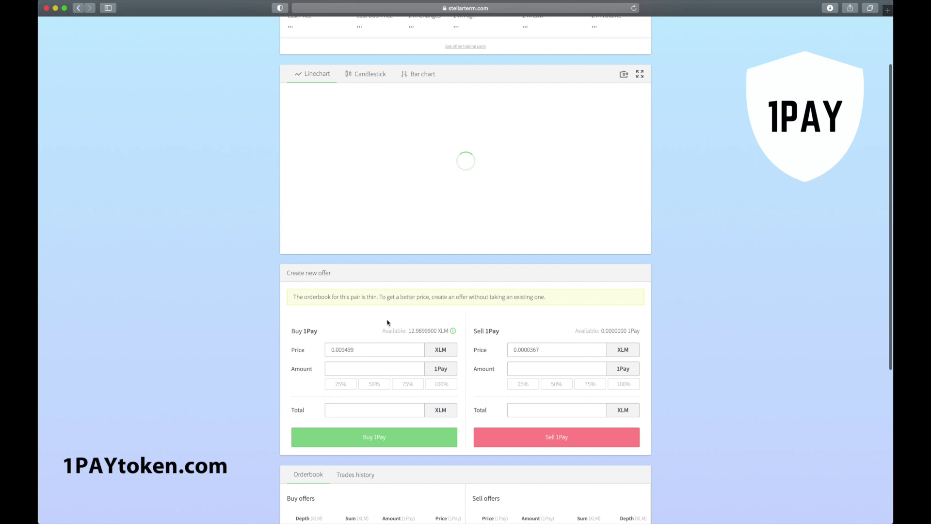
mouse_move(437, 331)
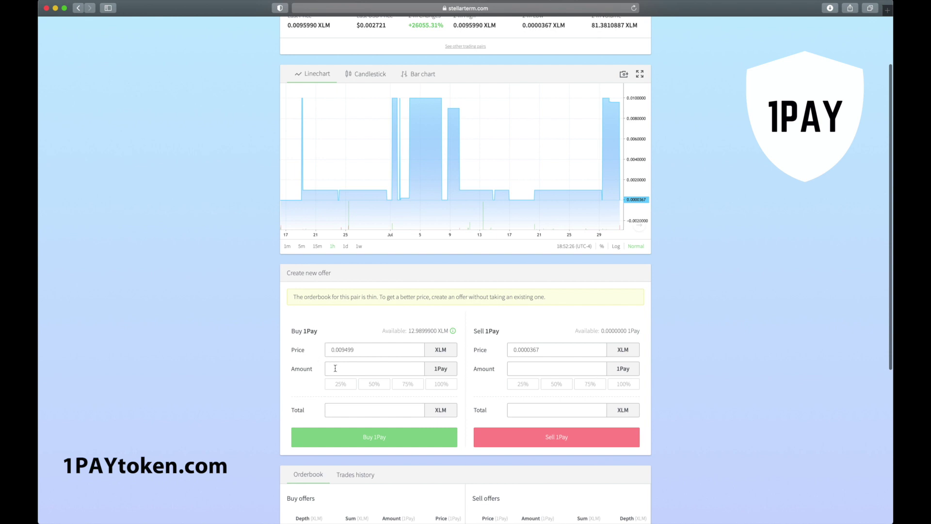
click(337, 409)
text(10)
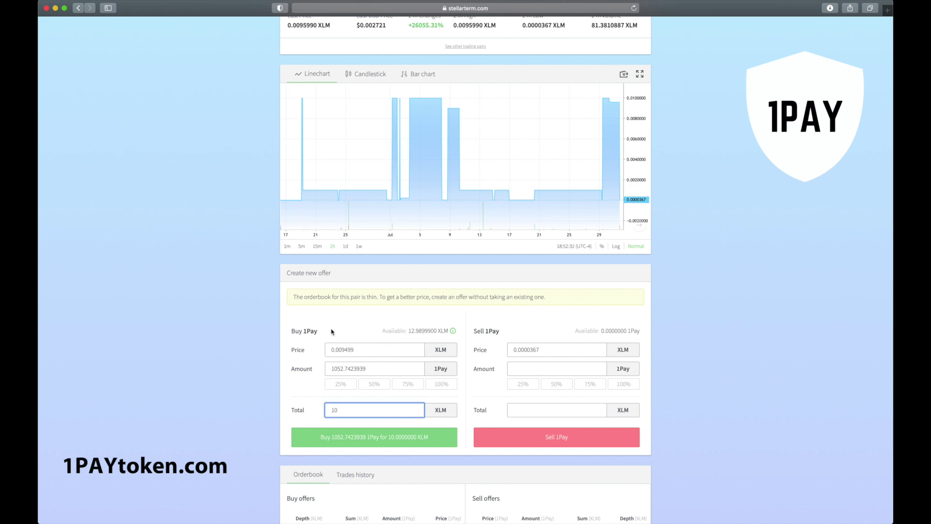
click(373, 439)
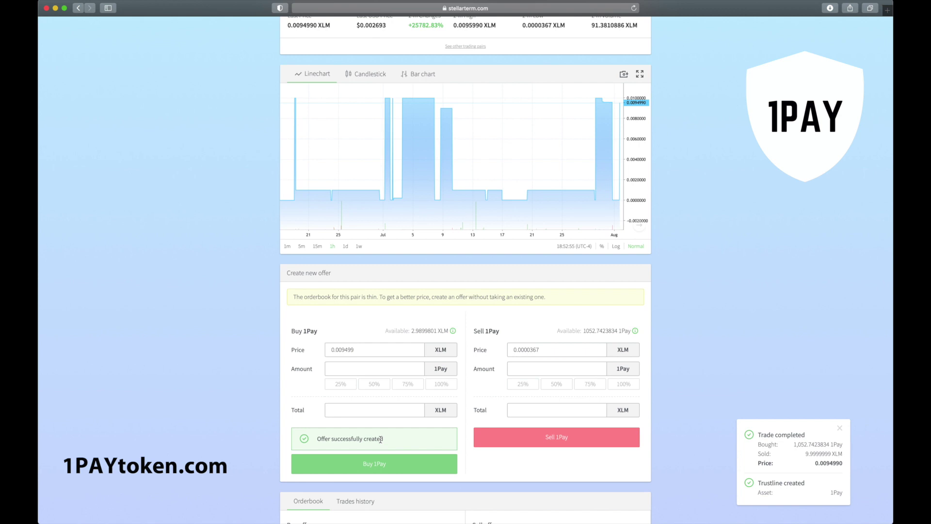
Review the available XLM and 1Pay amounts in the offer forms and the orderbook's buy and sell offers.
scroll(497, 318, down, 3)
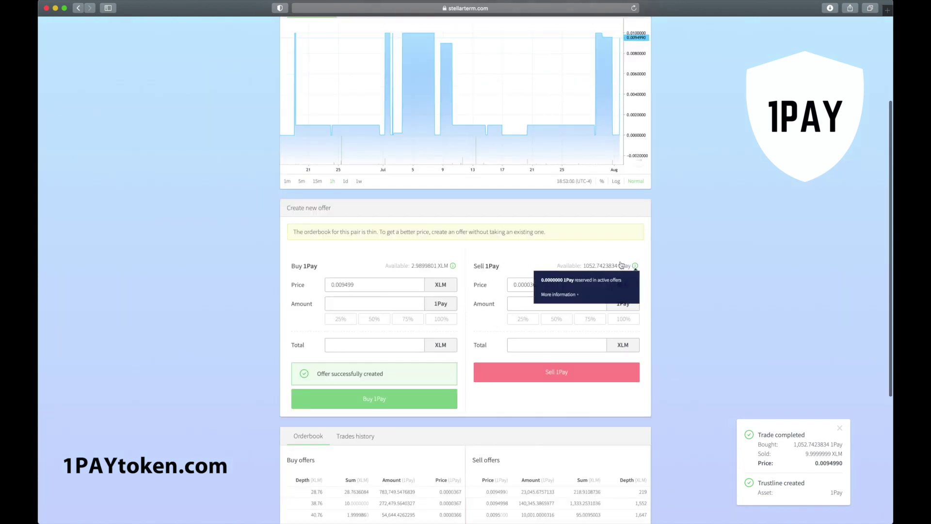
mouse_move(633, 269)
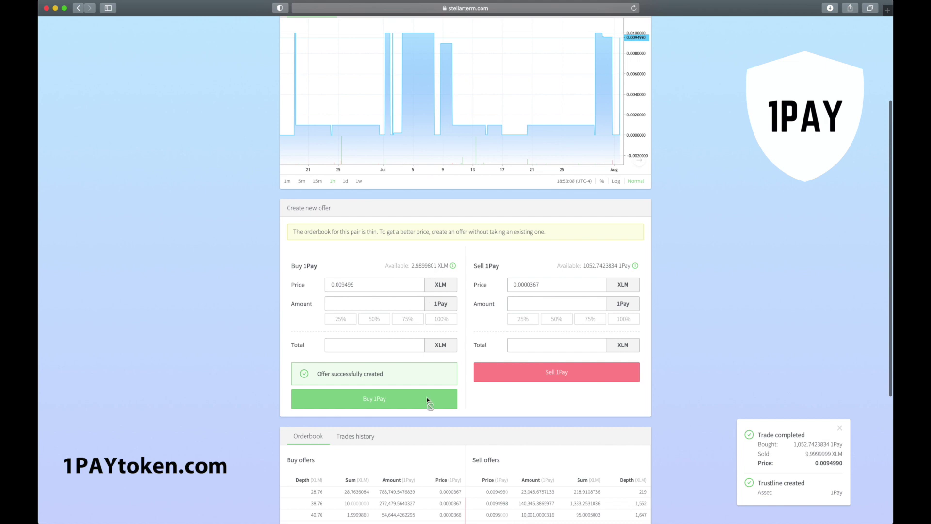
scroll(429, 412, down, 1)
scroll(427, 417, down, 3)
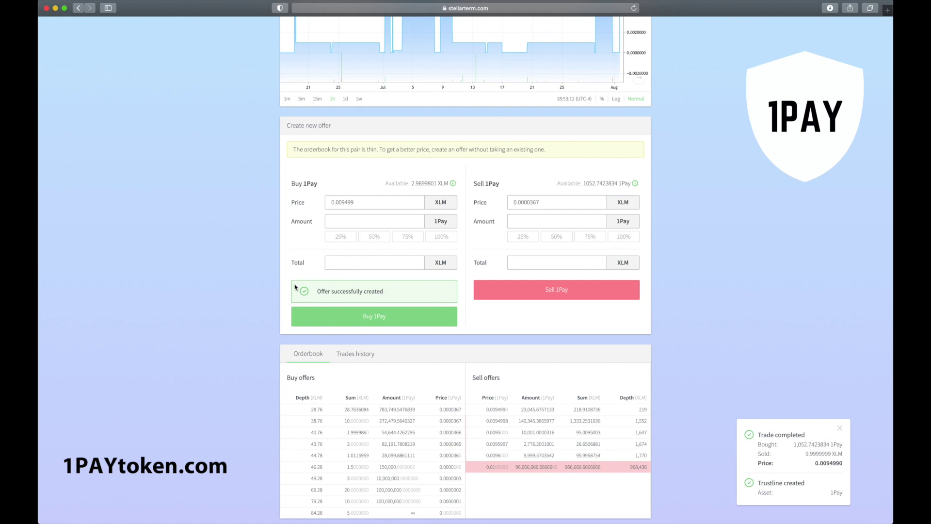
scroll(281, 368, down, 1)
scroll(282, 369, down, 3)
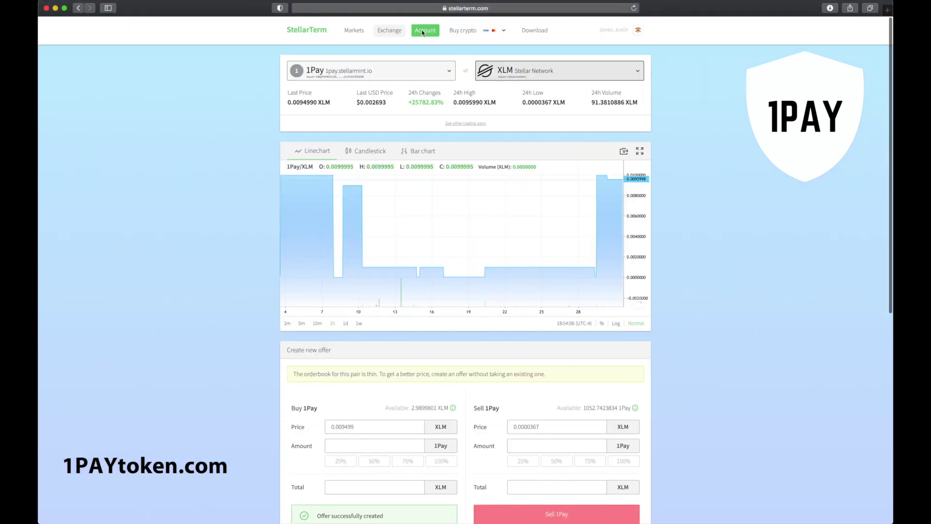
Check the wallet's asset balances and review the 1Pay/XLM chart, orderbook and the account's own offers.
click(422, 32)
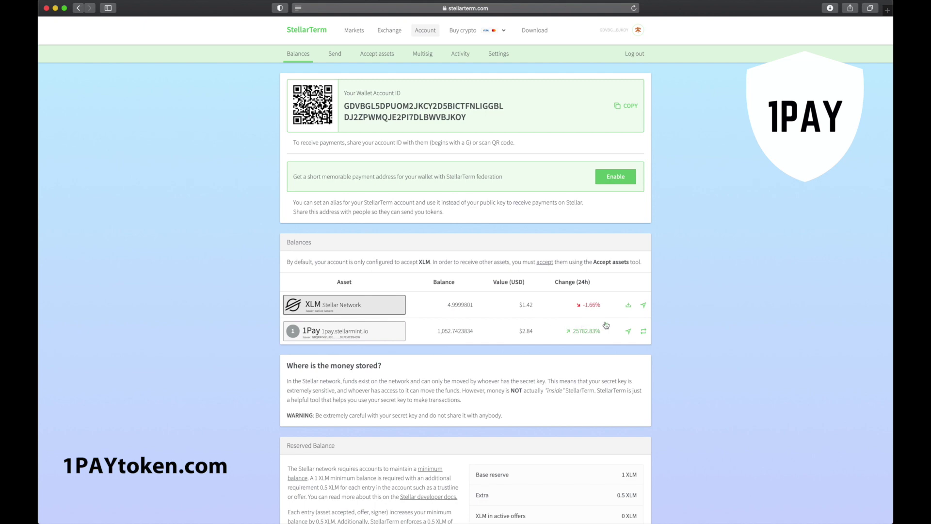
click(645, 332)
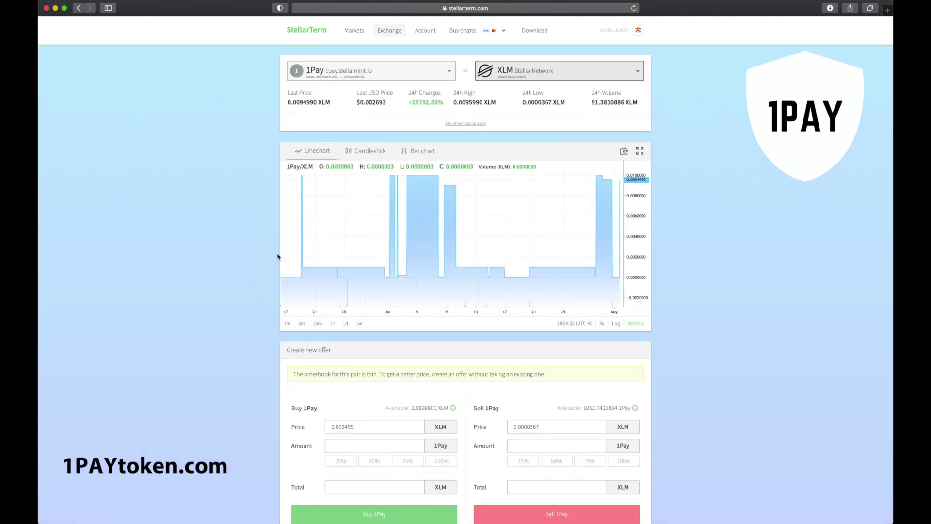
scroll(278, 256, down, 5)
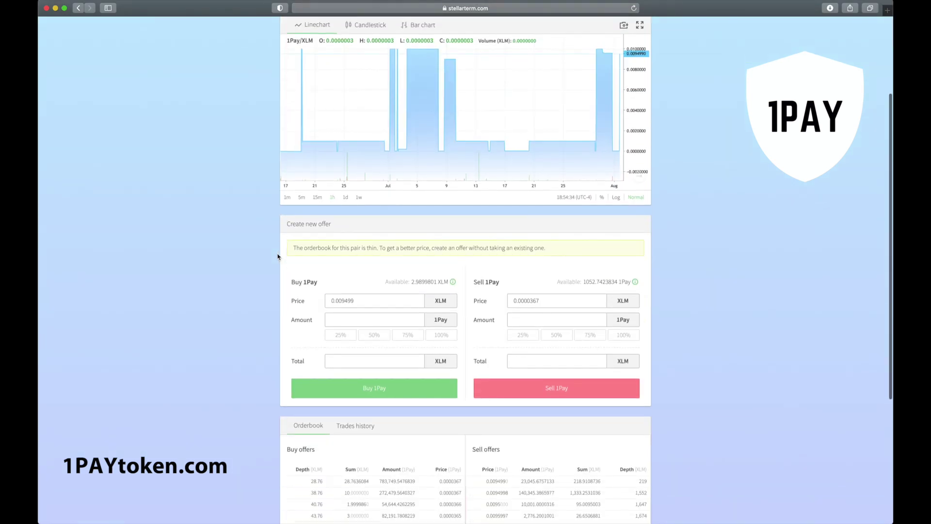
scroll(278, 256, down, 5)
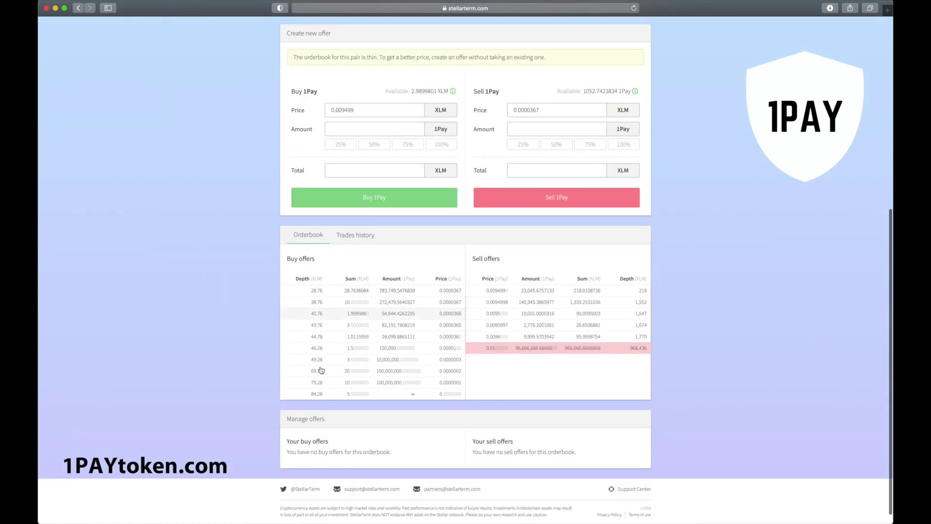
scroll(430, 37, up, 7)
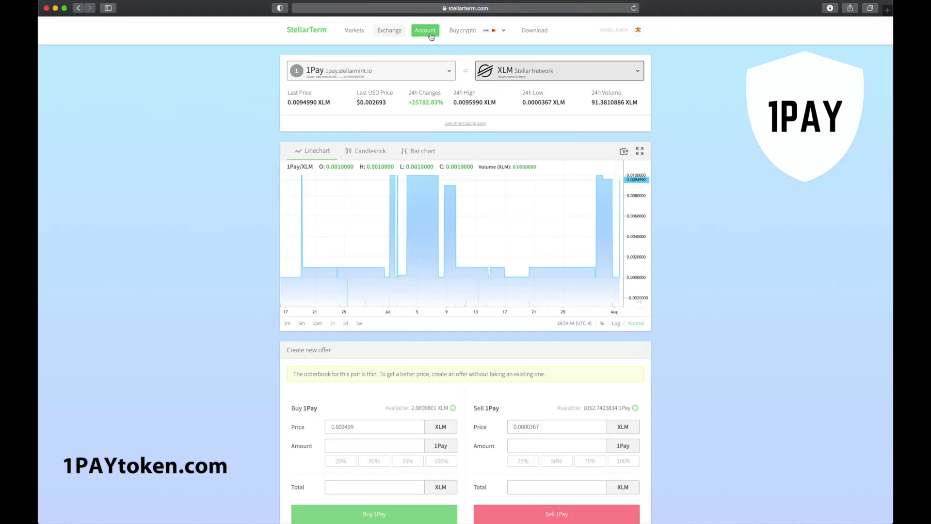
click(431, 31)
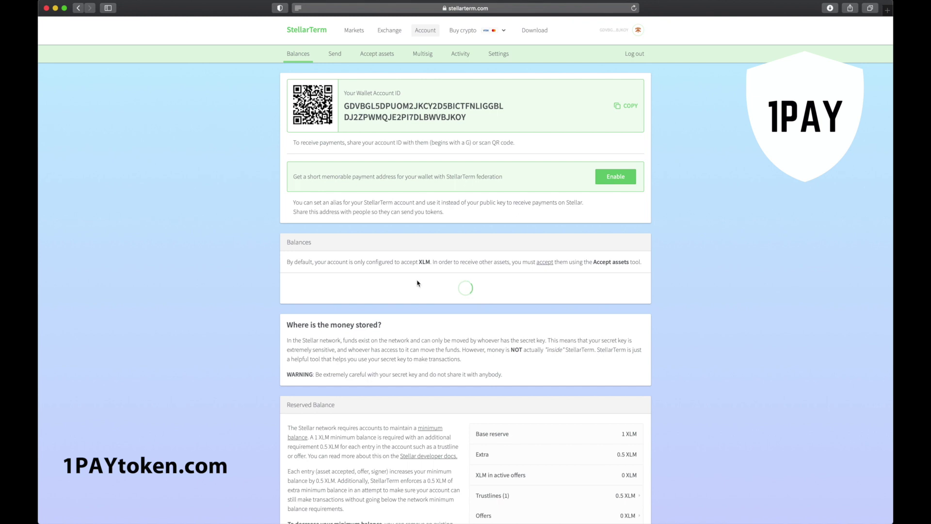